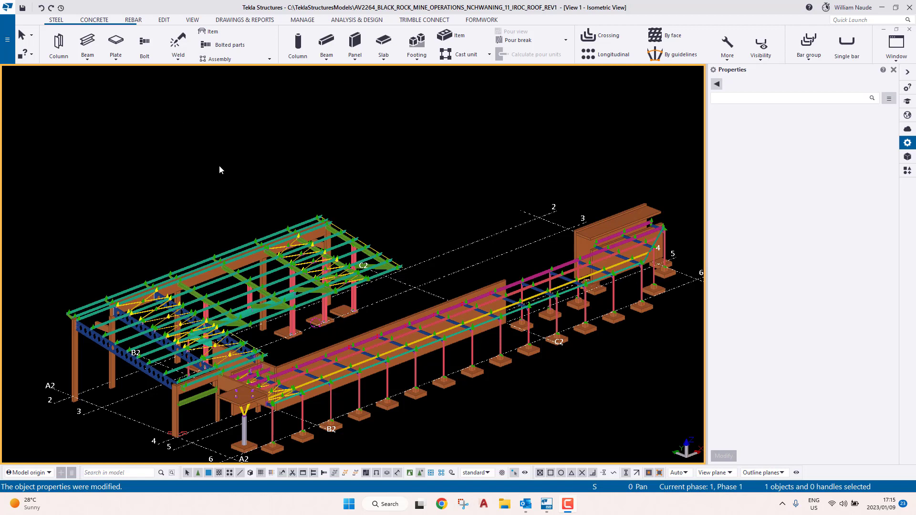
- Bring up the Trimble Connect commands, view the browser options, and close the object properties pane
click(424, 19)
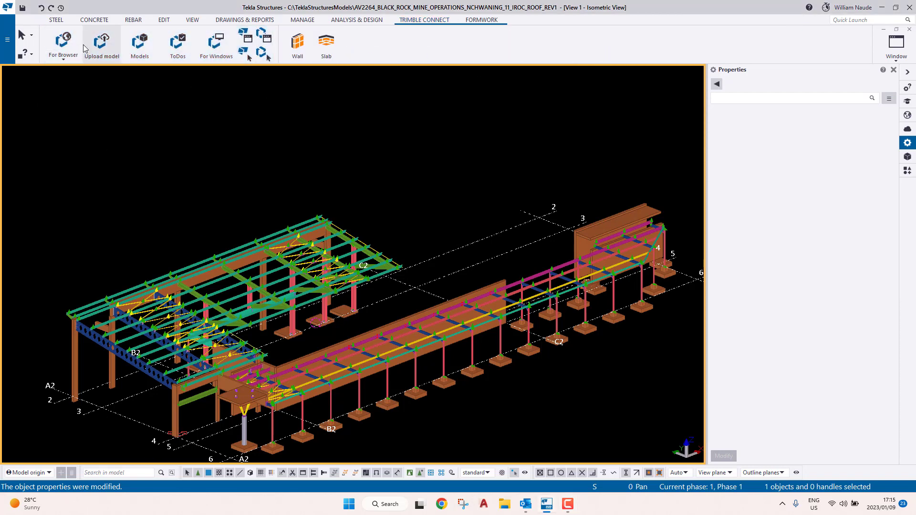
click(66, 58)
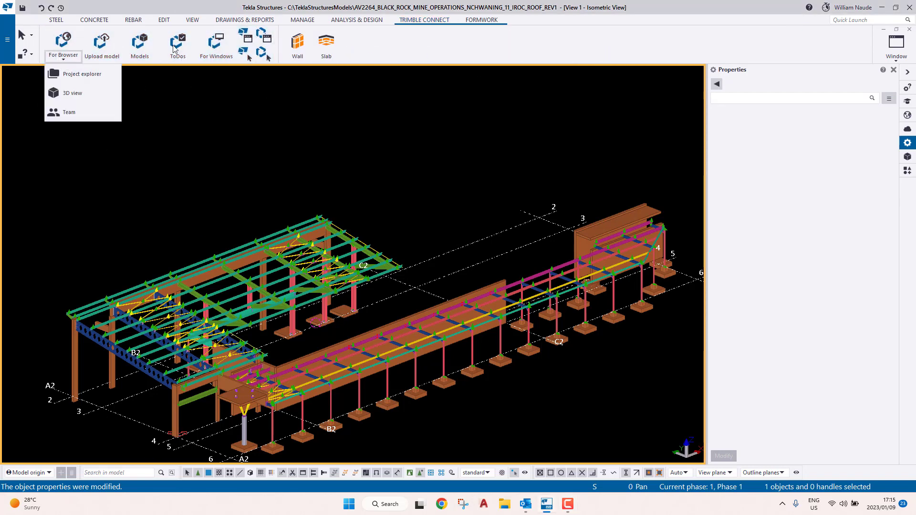
click(352, 122)
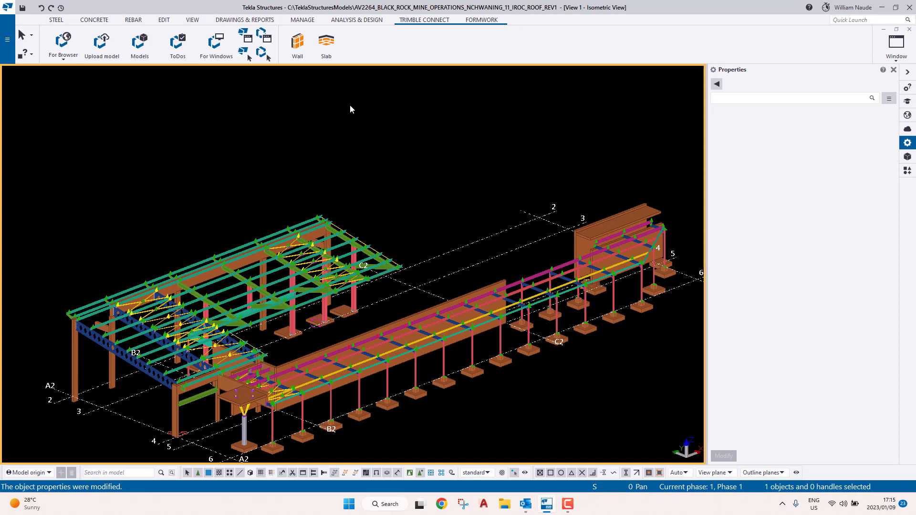
click(894, 69)
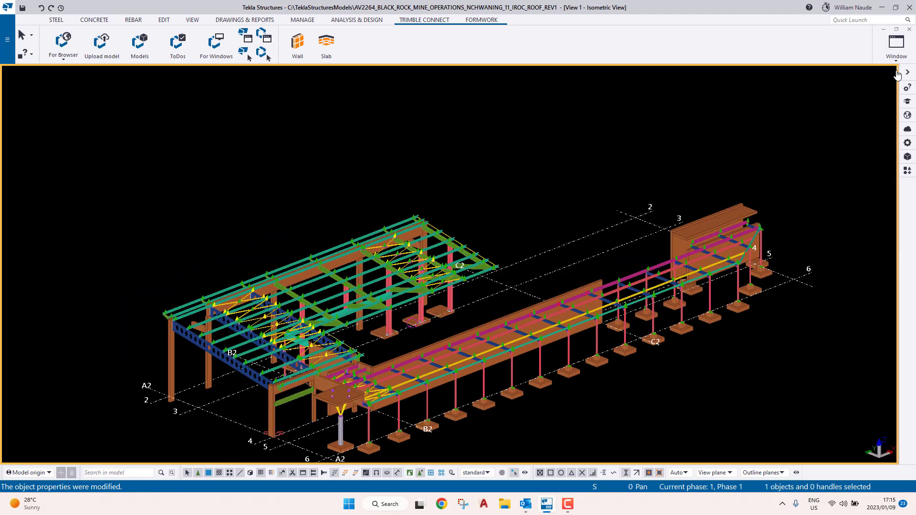
scroll(607, 292, down, 3)
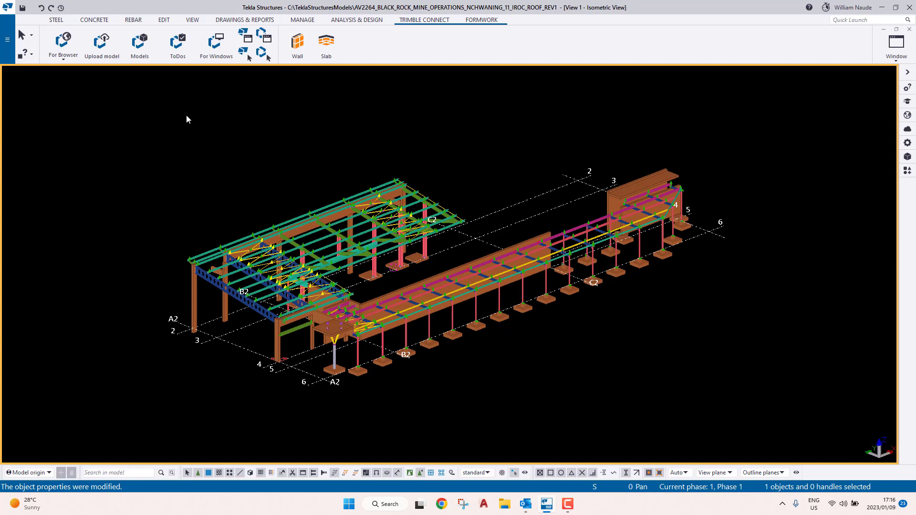
- Start Trimble Connect collaboration by creating project AV2264_BLACK_ROCK_MINE_OPERATIONS_NCHWANING_11_IROC_ROOF_REV1 with server location northAmerica
click(8, 40)
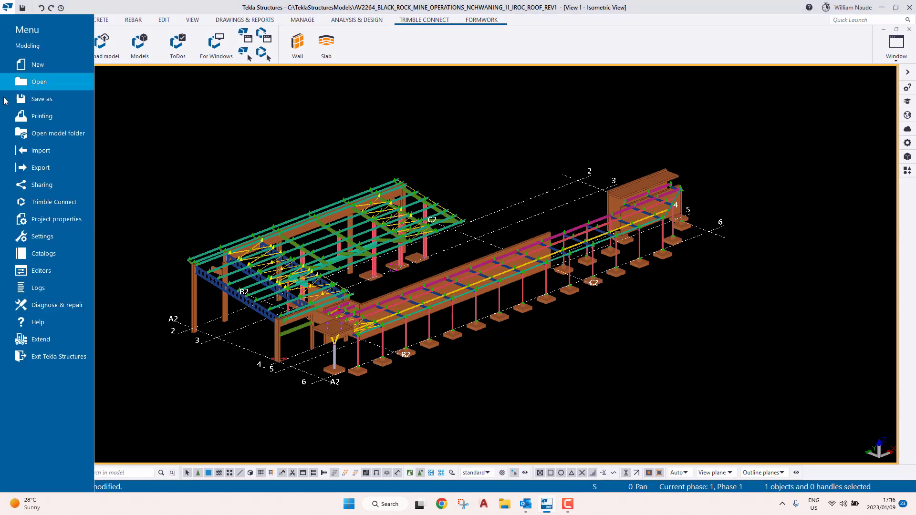
click(40, 188)
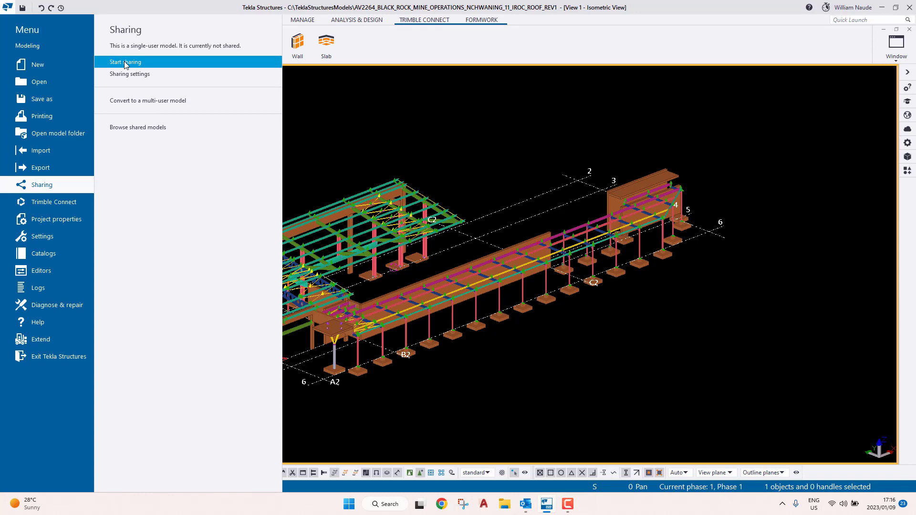
click(42, 204)
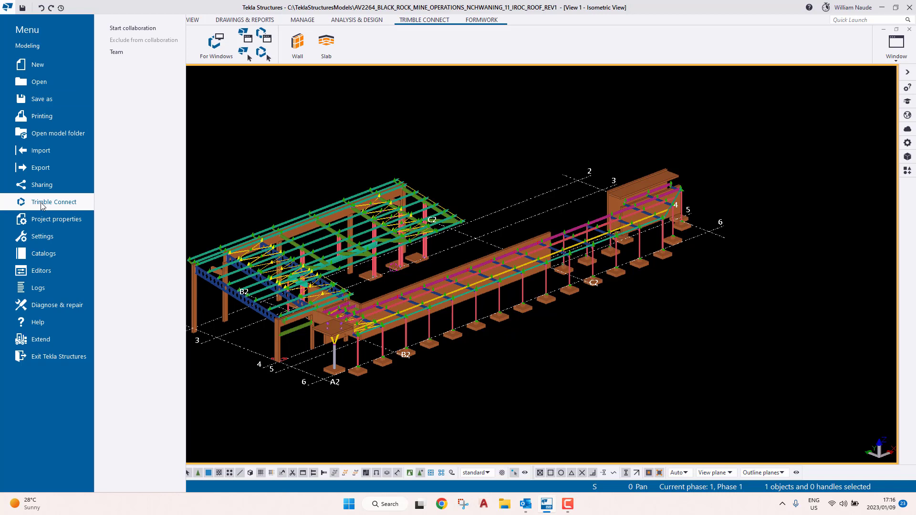
click(139, 28)
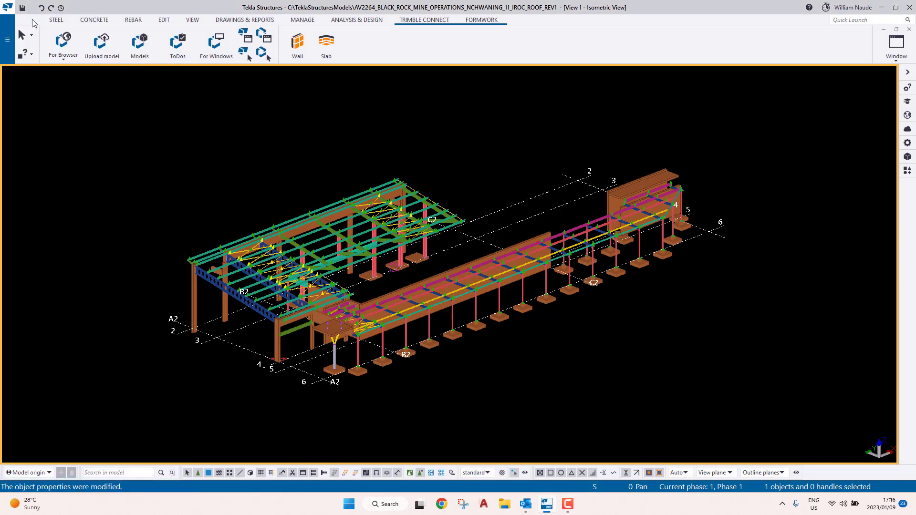
click(7, 39)
mouse_move(50, 206)
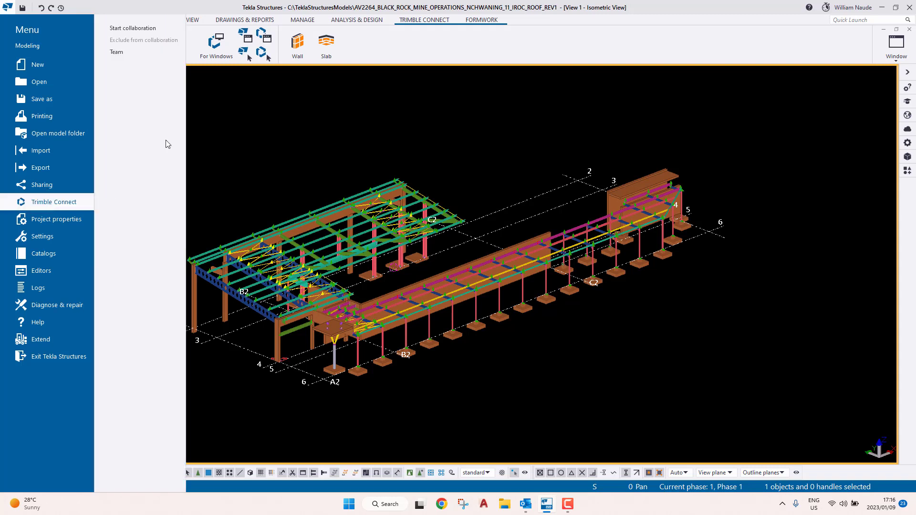
click(139, 29)
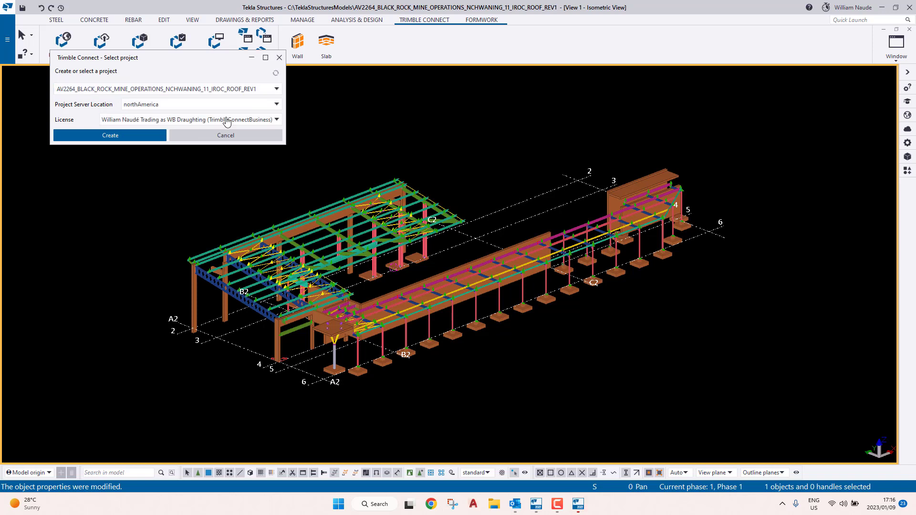
click(278, 105)
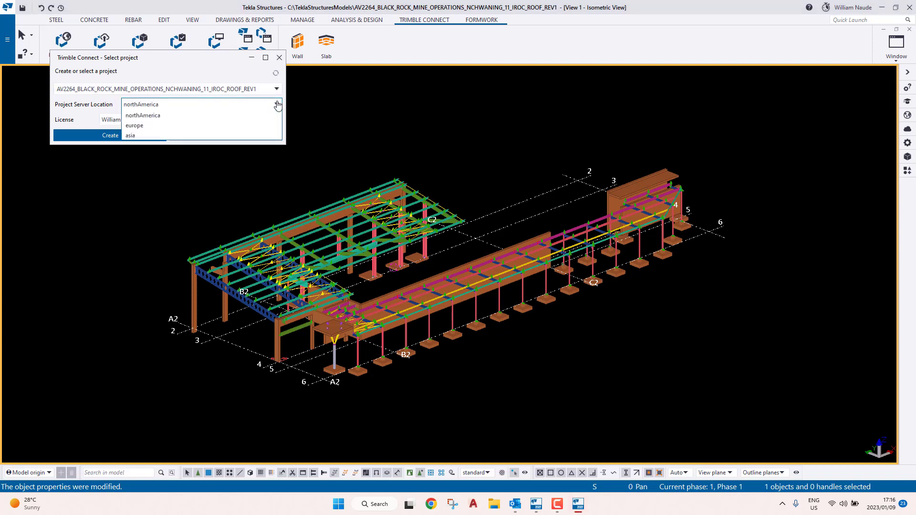
click(169, 114)
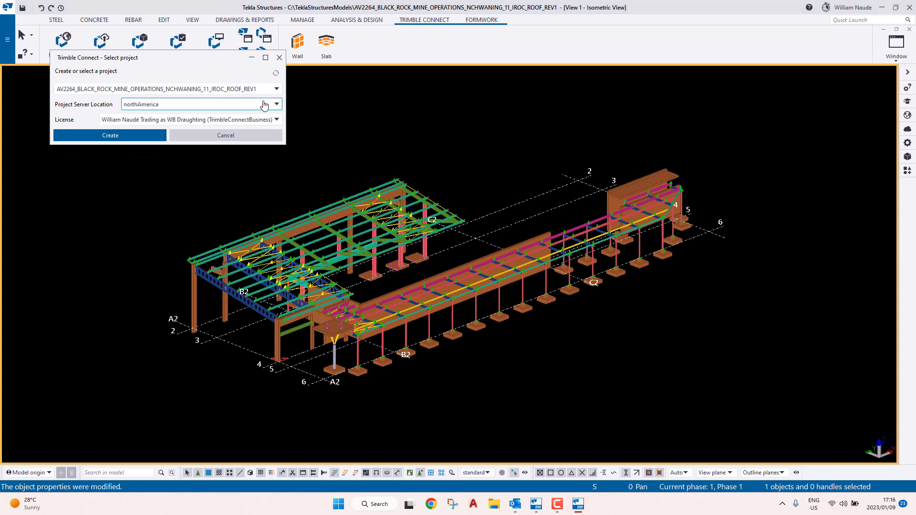
click(120, 137)
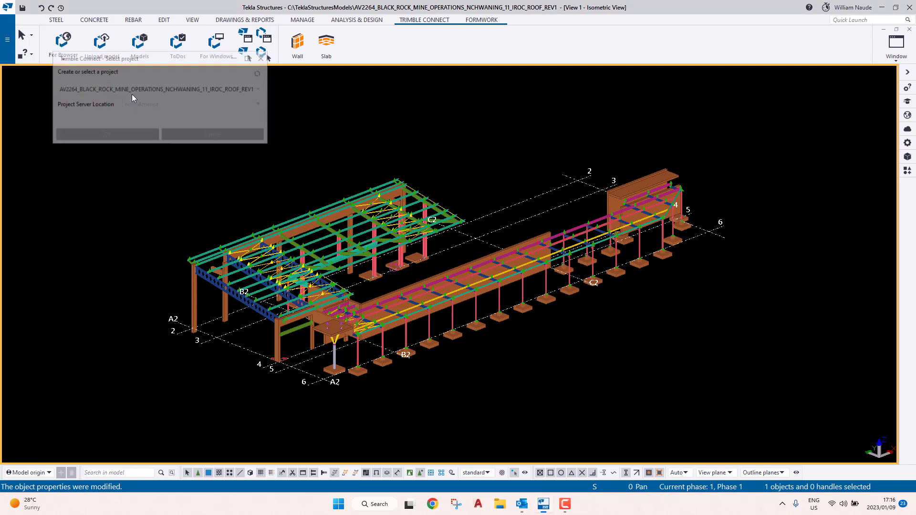
- Open the Trimble Connect project's team page in the browser and view the member invitation form without inviting anyone
click(14, 49)
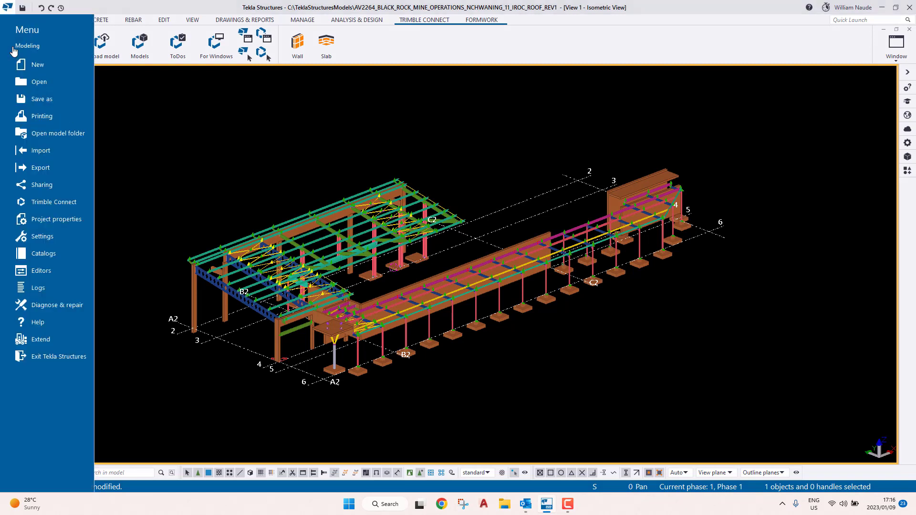
mouse_move(48, 202)
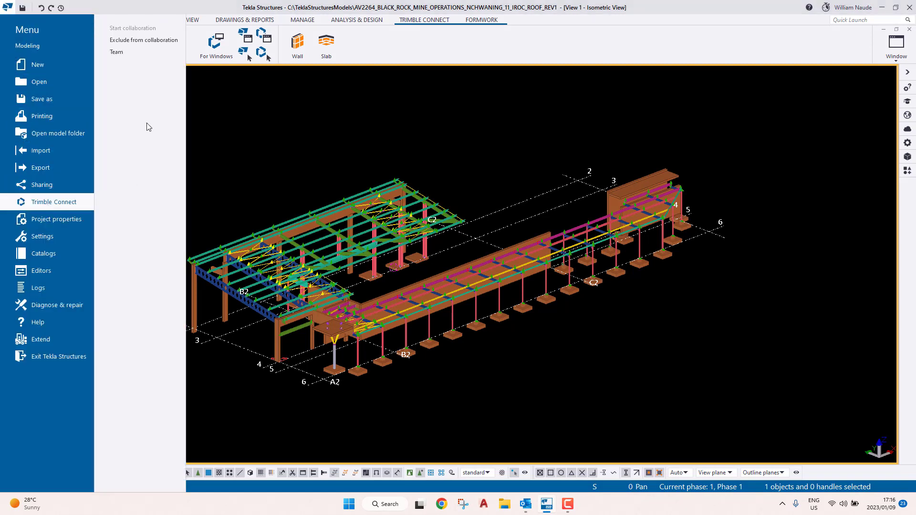
click(116, 51)
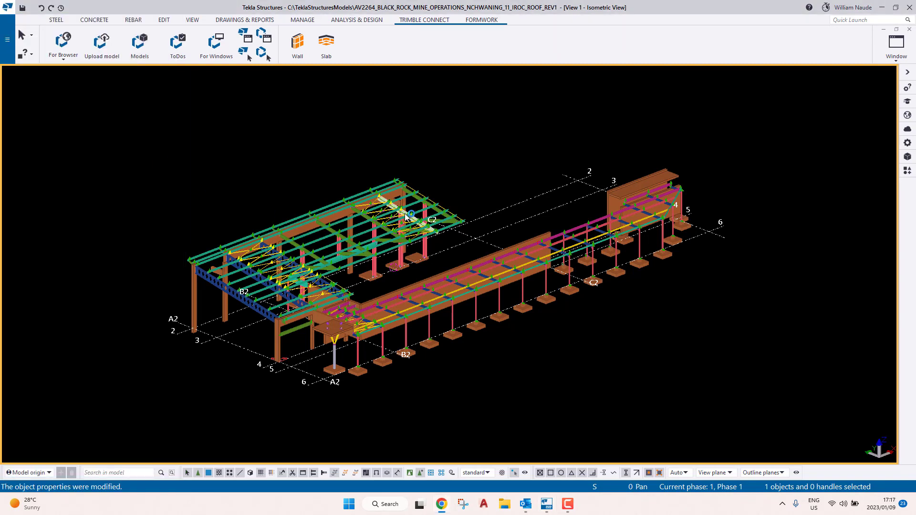
drag(0, 232, 526, 7)
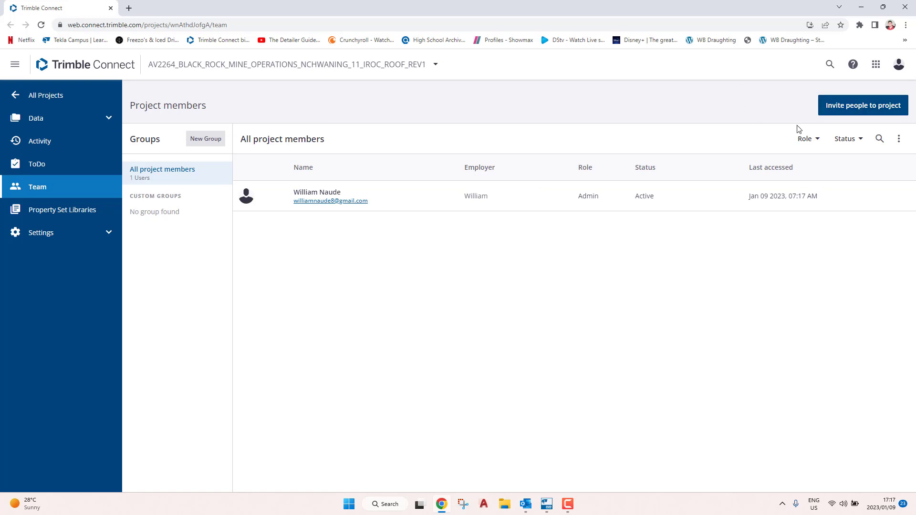
click(863, 109)
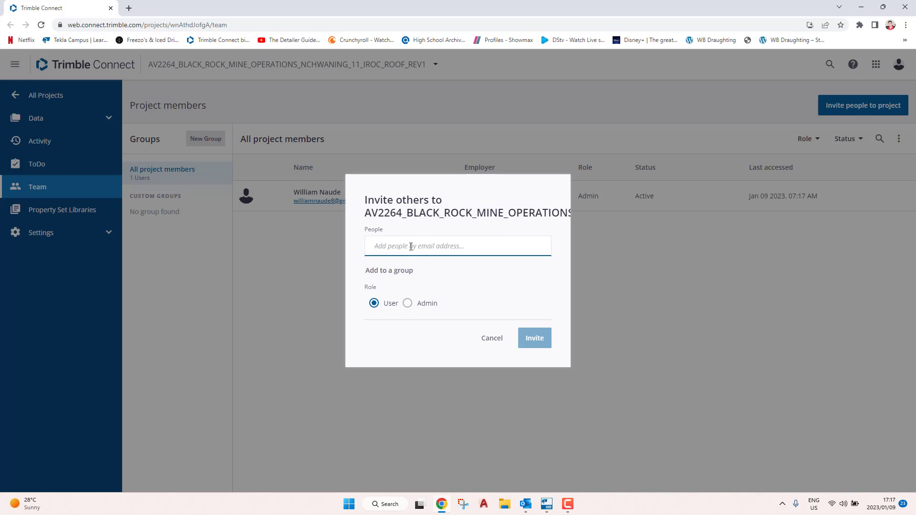
click(492, 337)
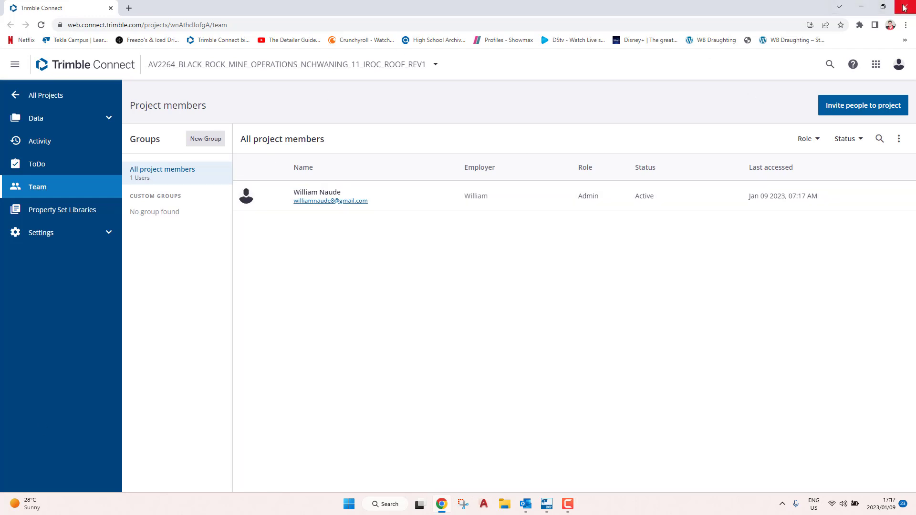
- Check the project's file explorer in Trimble Connect, and close the browser to return to Tekla Structures
click(51, 125)
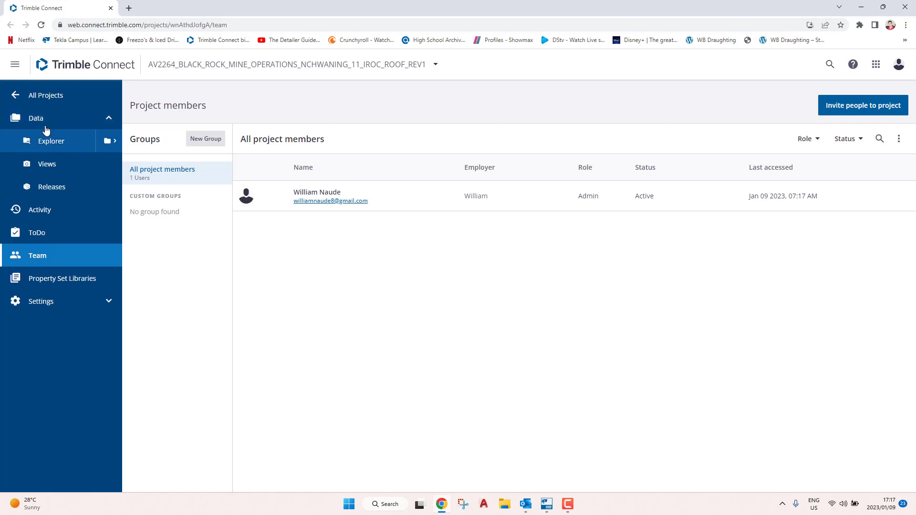
click(45, 151)
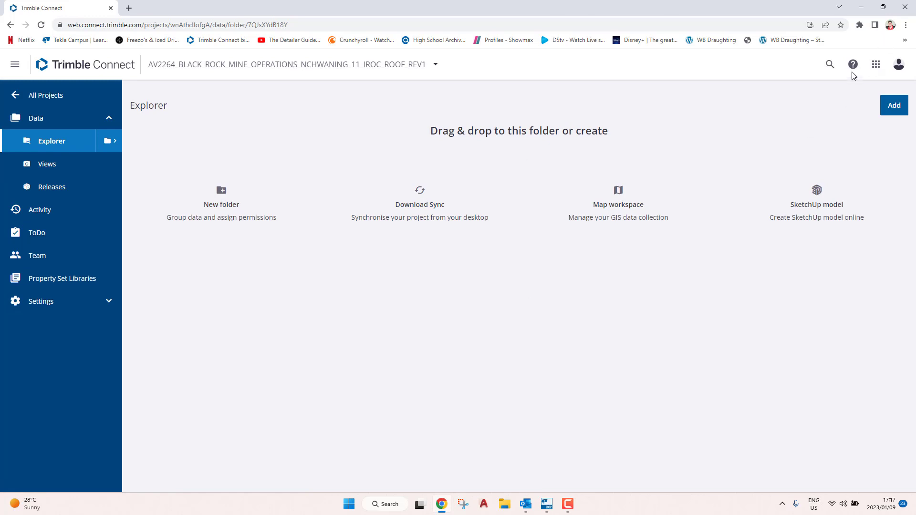
click(905, 7)
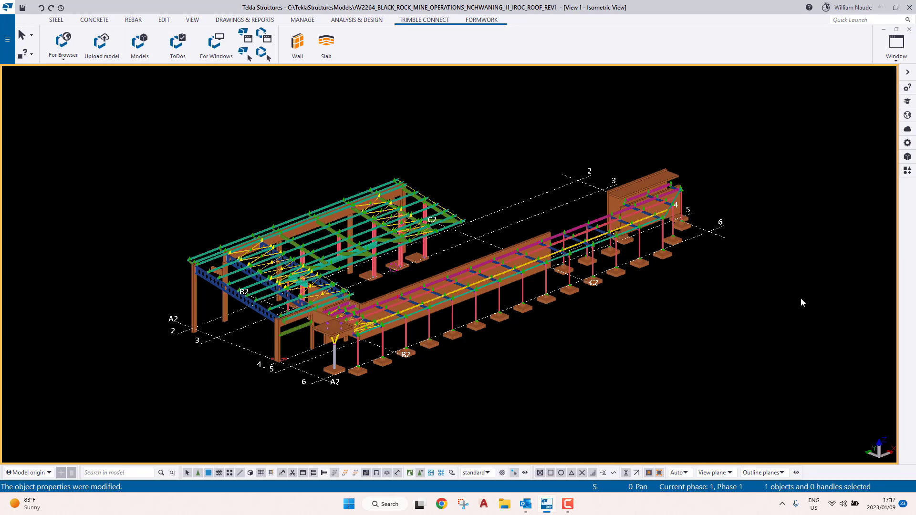
- Save the changes and upload the entire model to Trimble Connect
click(102, 53)
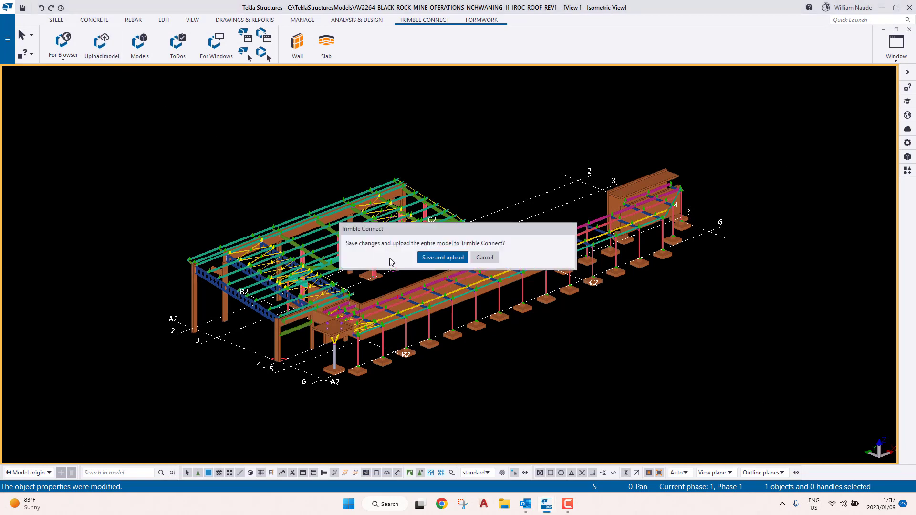
click(443, 257)
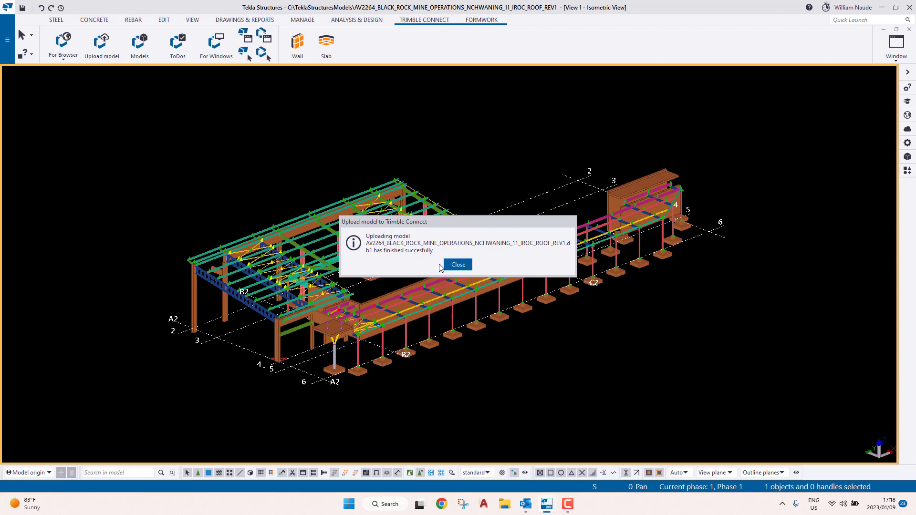
click(454, 266)
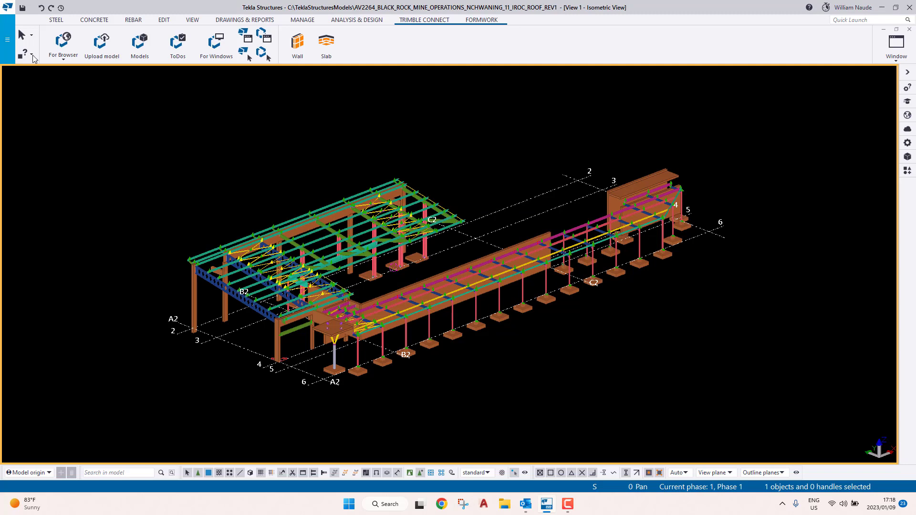
- Reopen the Trimble Connect project in the browser and go to the Tekla models folder inside Structural
click(6, 46)
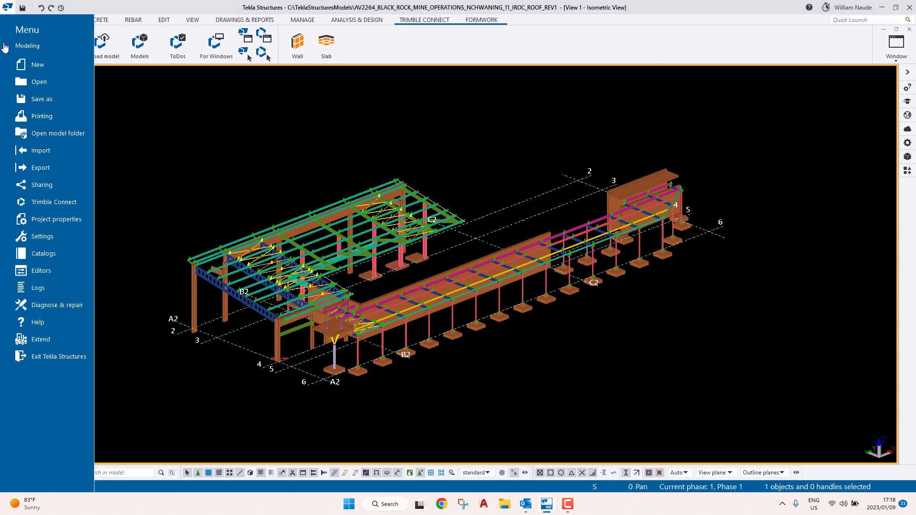
mouse_move(54, 204)
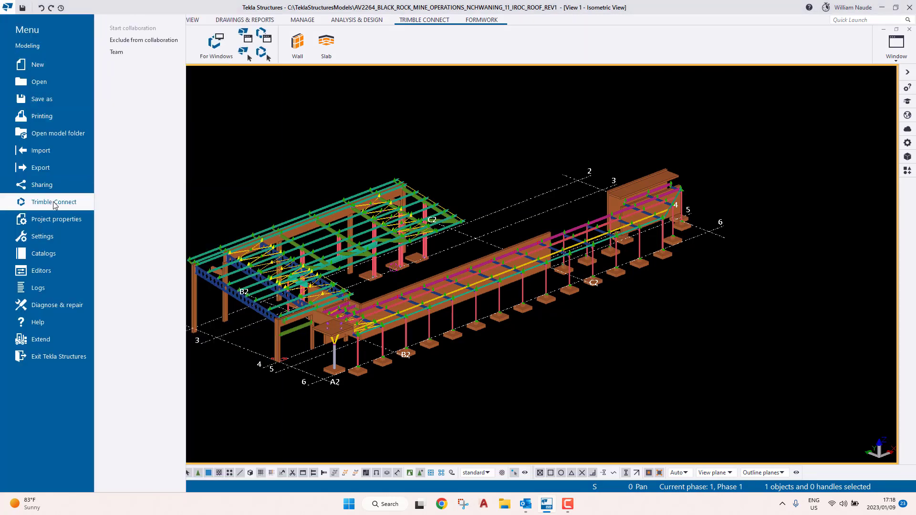
click(137, 53)
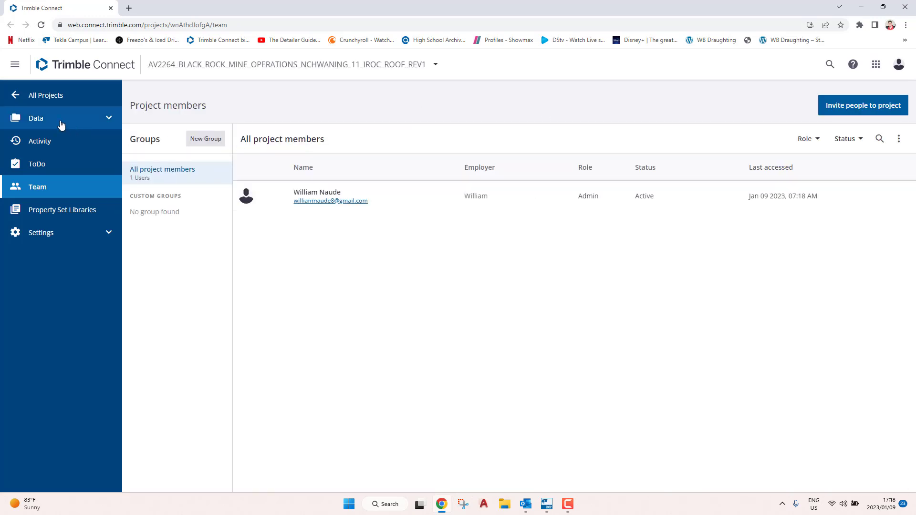
click(59, 120)
click(58, 142)
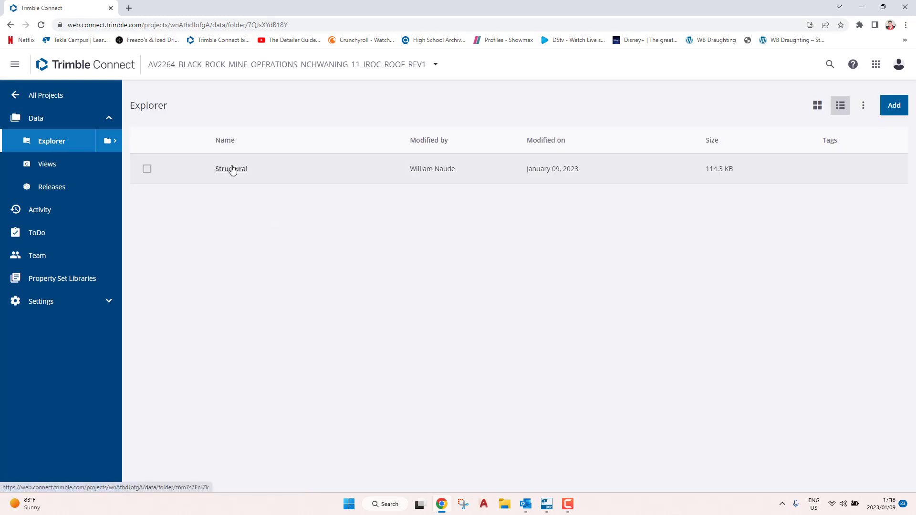
click(232, 170)
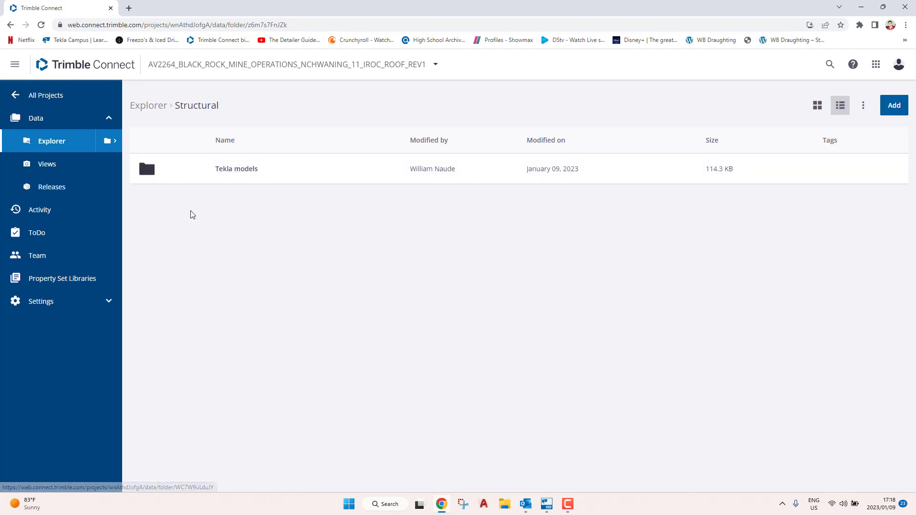
click(230, 170)
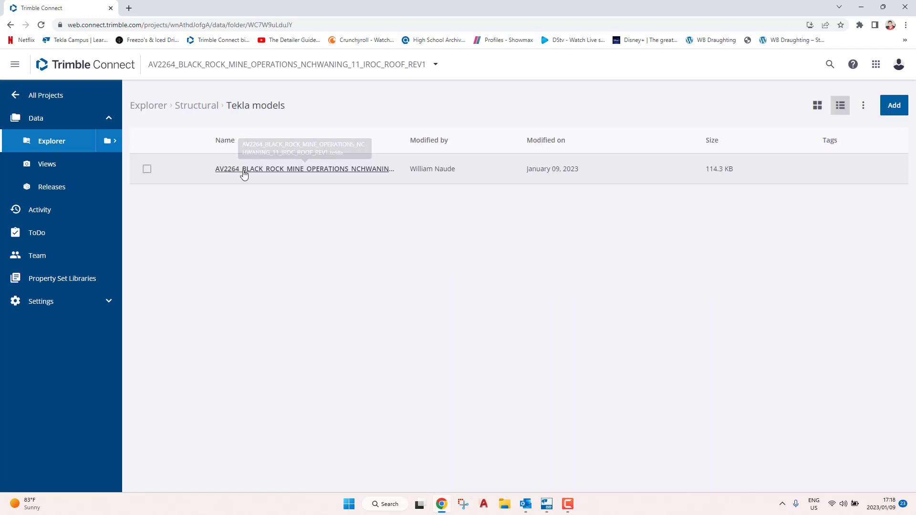
- Open the uploaded AV2264 model in the Trimble Connect 3D Viewer, load it, and examine the roof framing up close
click(243, 171)
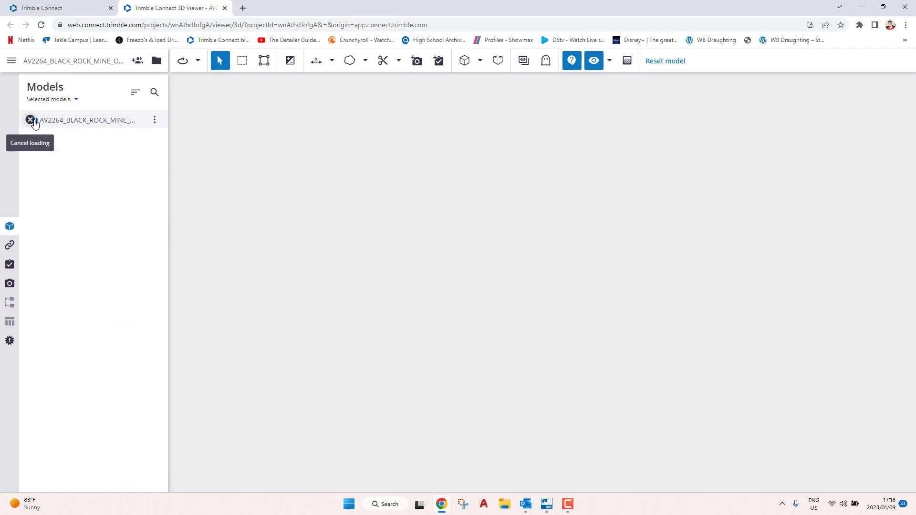
click(30, 120)
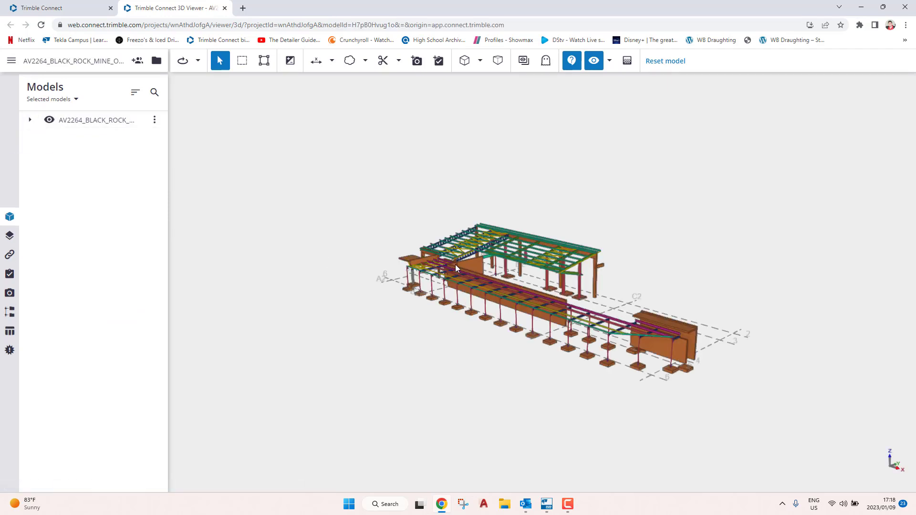
drag(688, 266, 821, 201)
scroll(446, 276, up, 3)
scroll(545, 213, up, 3)
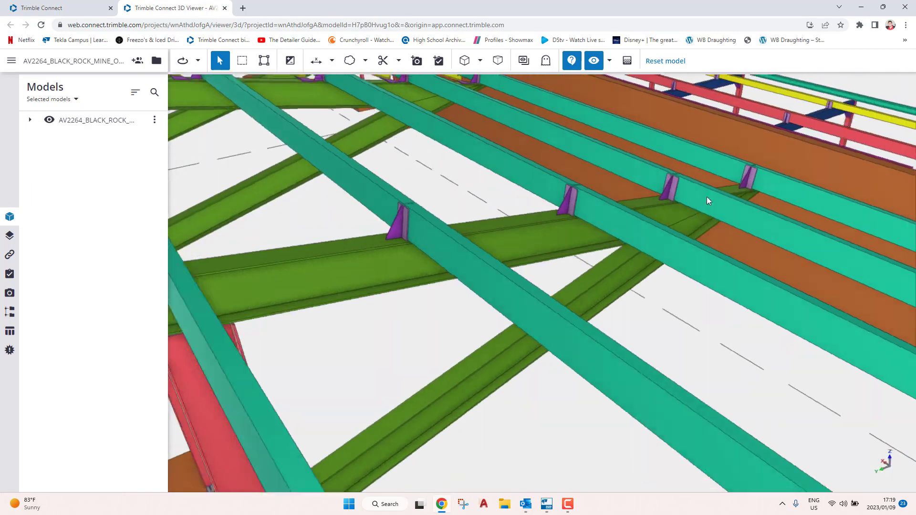
- Examine the roof rafter and purlin joints and the walkway beam connections up close in the 3D viewer
scroll(560, 209, up, 3)
drag(560, 209, 412, 213)
scroll(411, 213, down, 5)
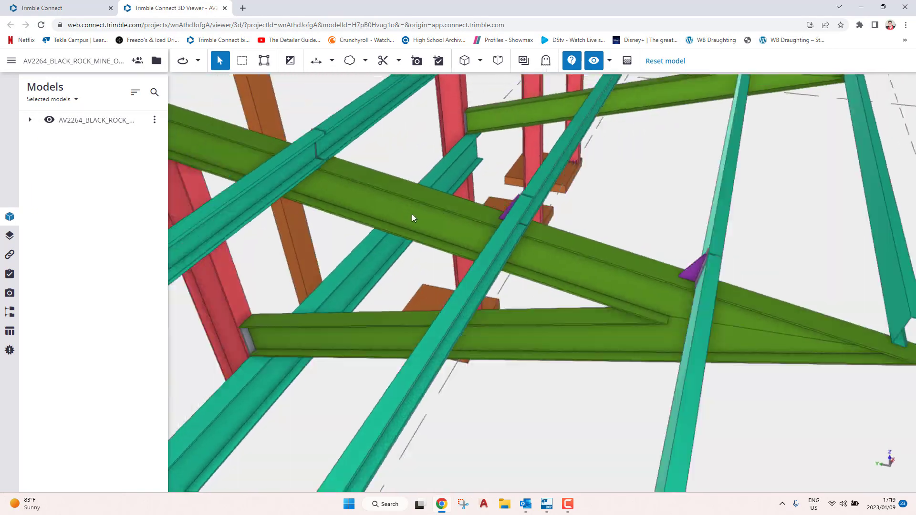
drag(506, 257, 344, 230)
scroll(344, 229, up, 2)
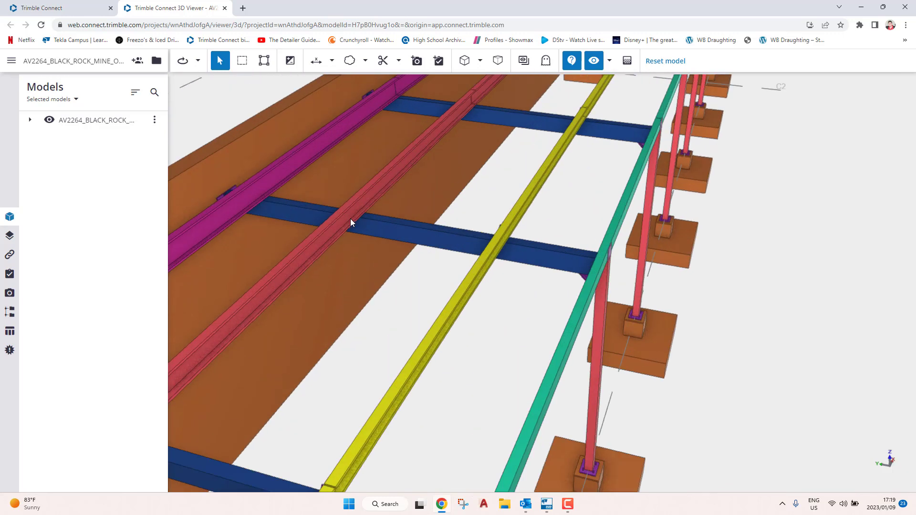
middle_drag(592, 186, 628, 153)
scroll(628, 153, up, 3)
drag(706, 229, 858, 229)
scroll(569, 237, up, 3)
scroll(568, 241, down, 2)
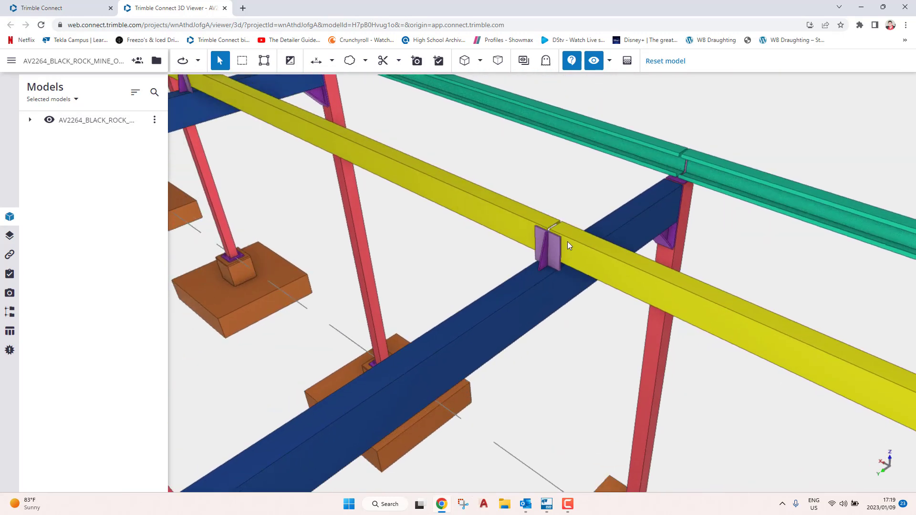
scroll(556, 248, down, 5)
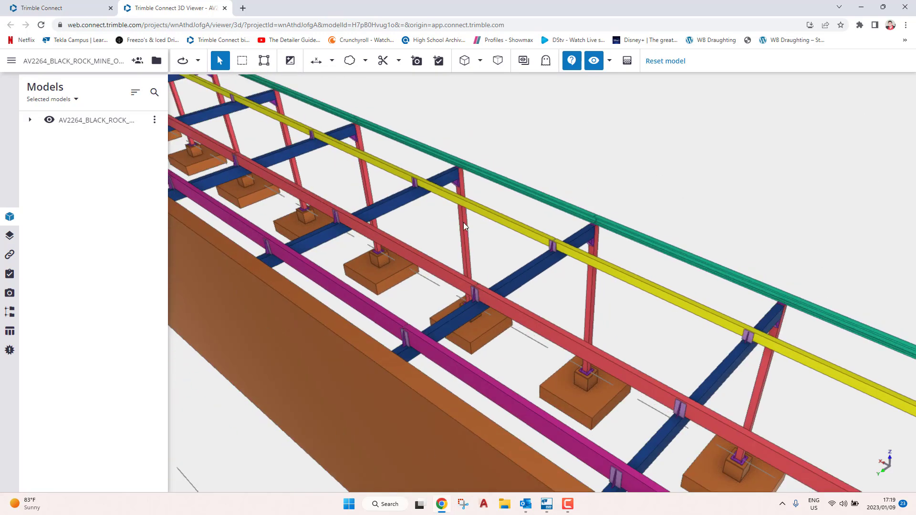
- Examine the bracing connections on the castellated roof beams, and bring the whole structure back into view
scroll(463, 226, down, 6)
drag(463, 226, 410, 265)
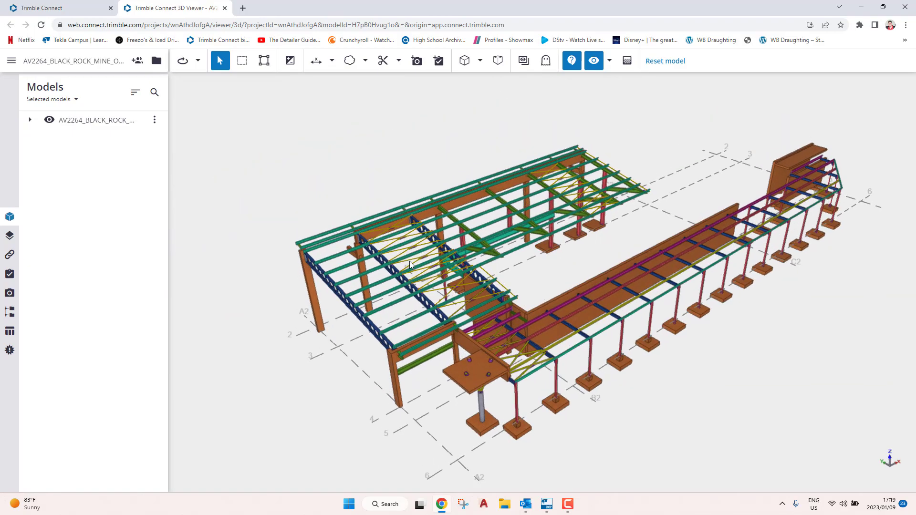
scroll(409, 265, up, 10)
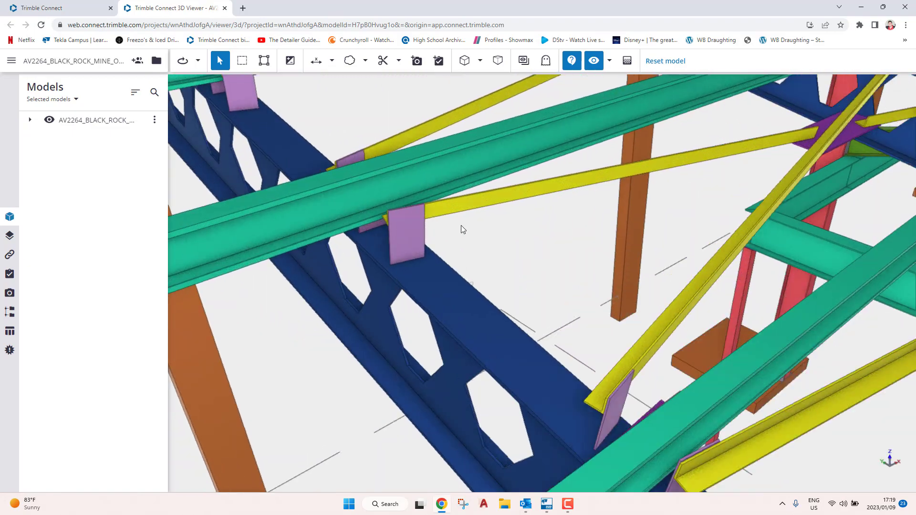
drag(460, 229, 399, 234)
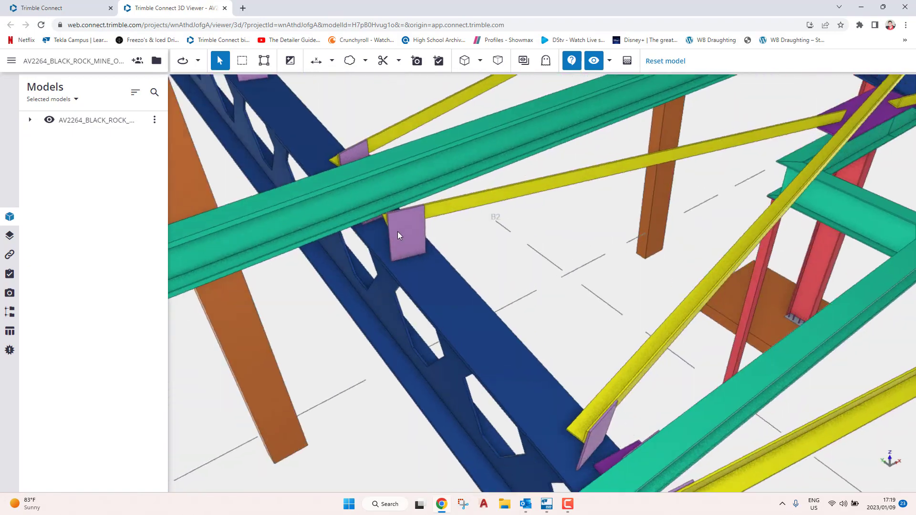
scroll(399, 235, down, 8)
drag(454, 267, 500, 232)
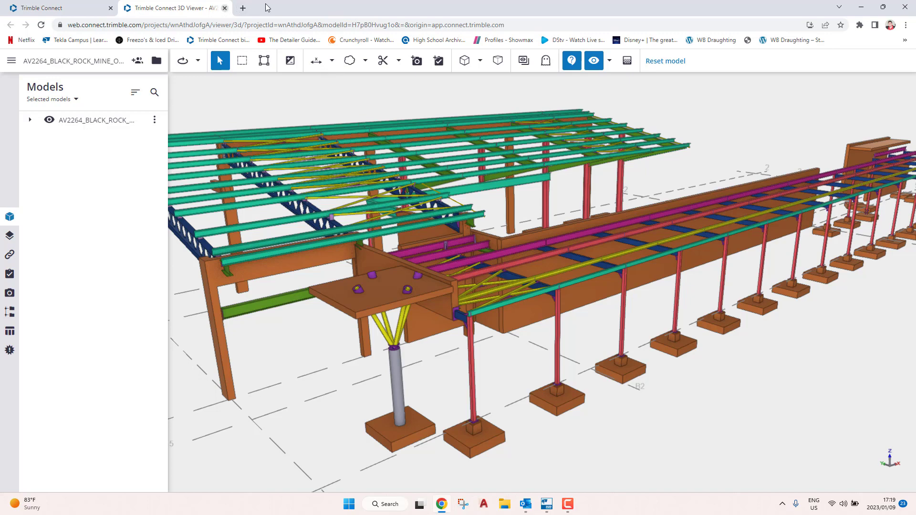
- Switch back to Tekla Structures and change the standard of the bolt group joining the yellow brace to its purple gusset plate to 8.8
click(861, 6)
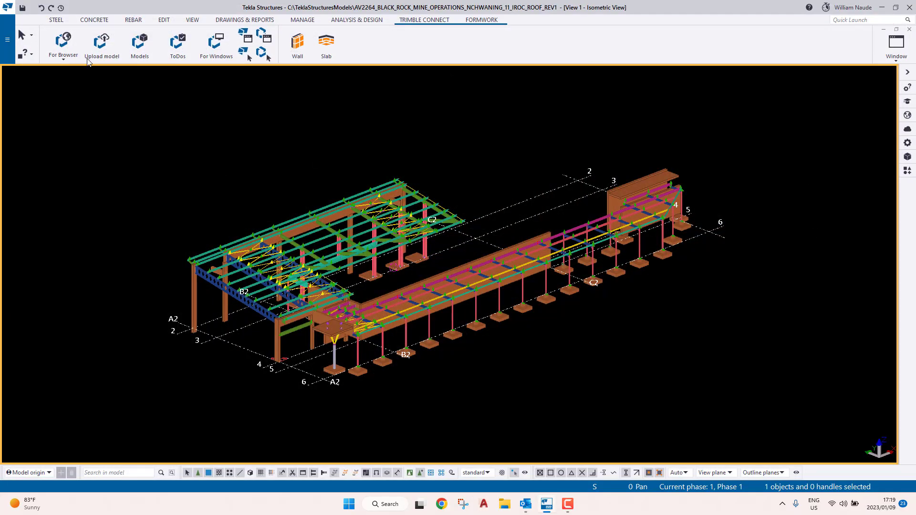
scroll(584, 282, up, 5)
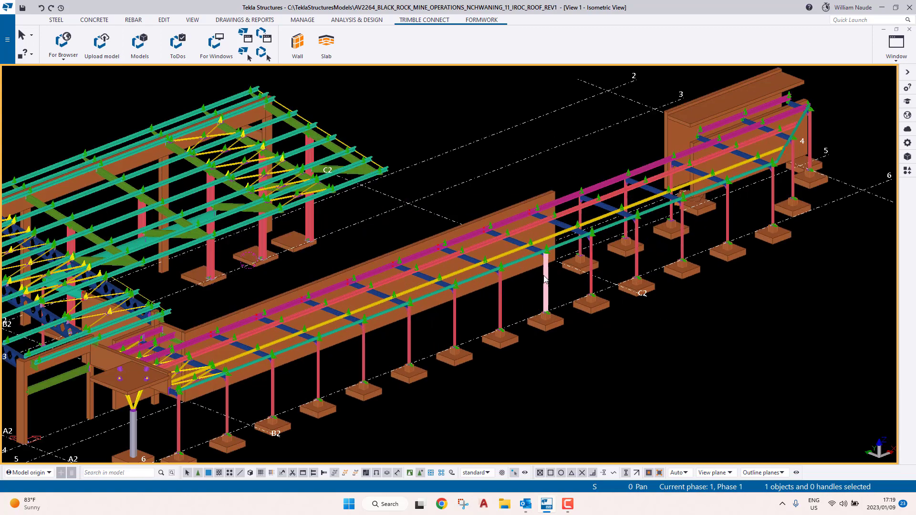
scroll(501, 251, down, 5)
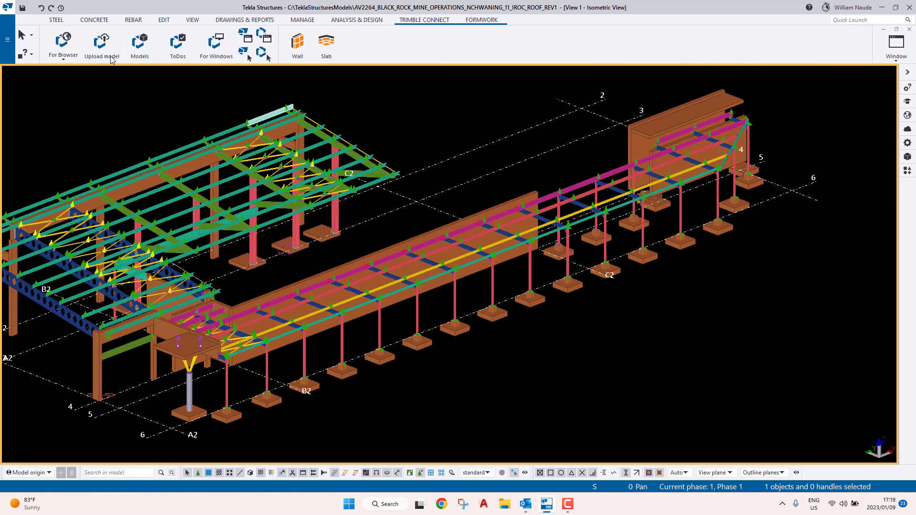
scroll(273, 346, up, 10)
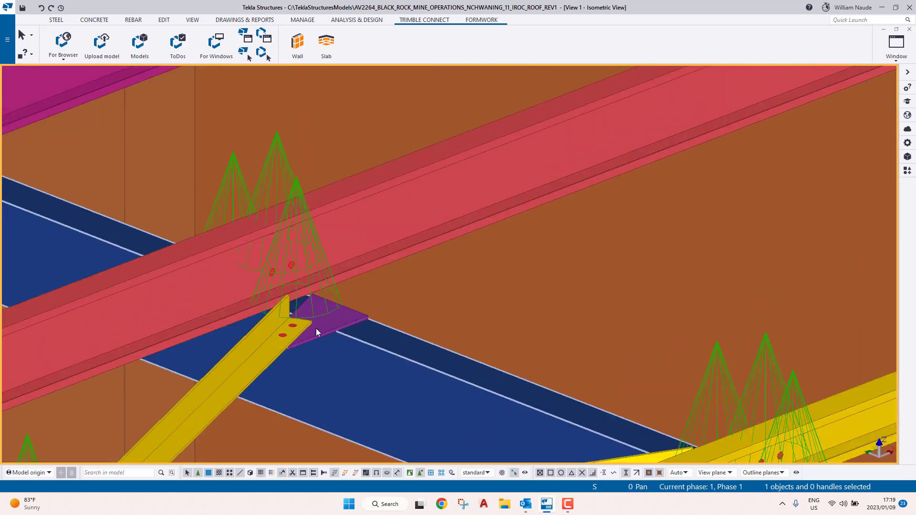
ctrl+middle_drag(316, 333, 244, 333)
scroll(244, 332, up, 5)
scroll(242, 324, down, 3)
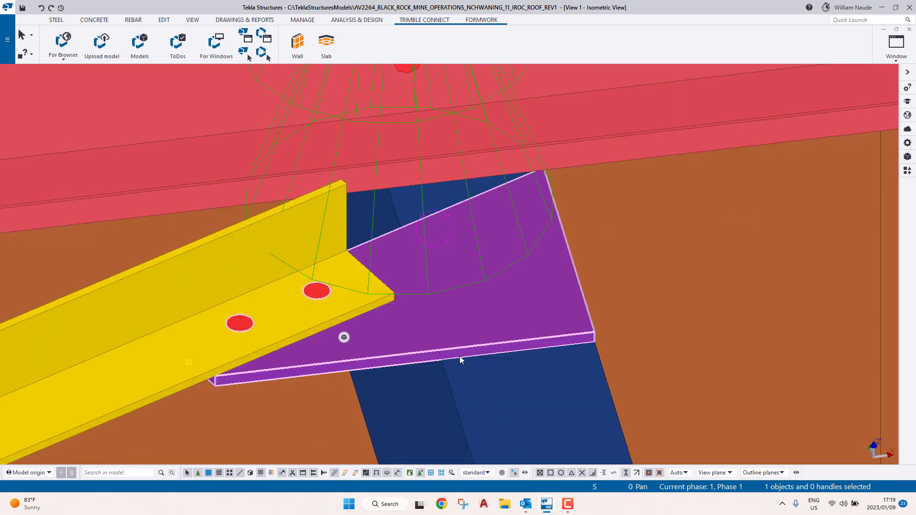
double_click(344, 336)
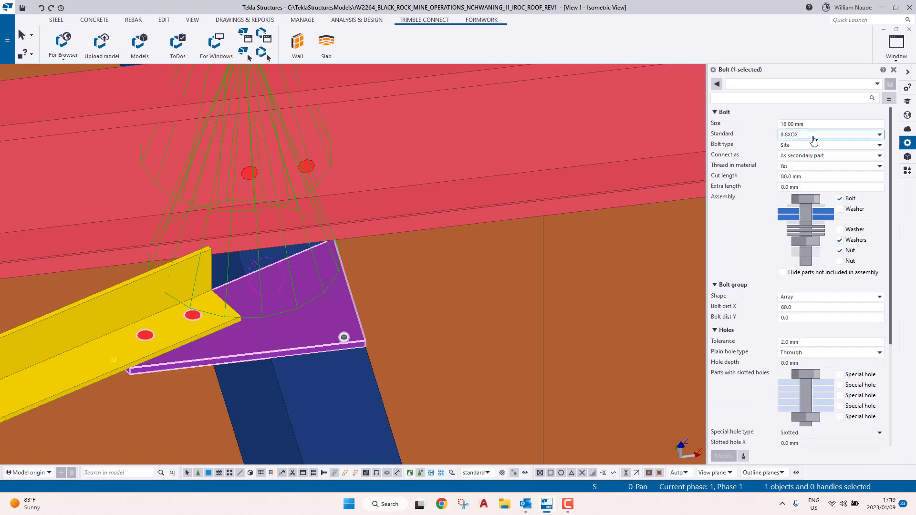
click(811, 134)
click(810, 180)
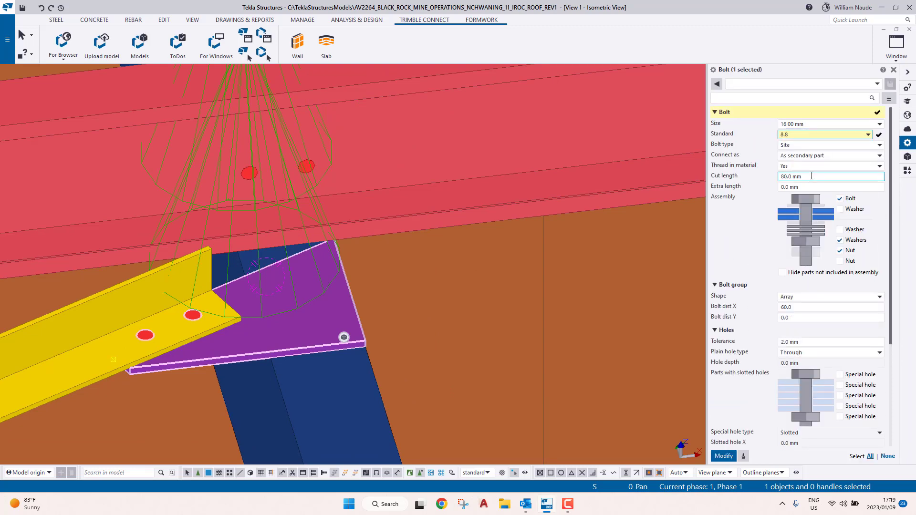
key(Return)
- Select all the bolts in the entire model, set their standard to 8.8, apply the change, and clear the selection
scroll(174, 269, down, 6)
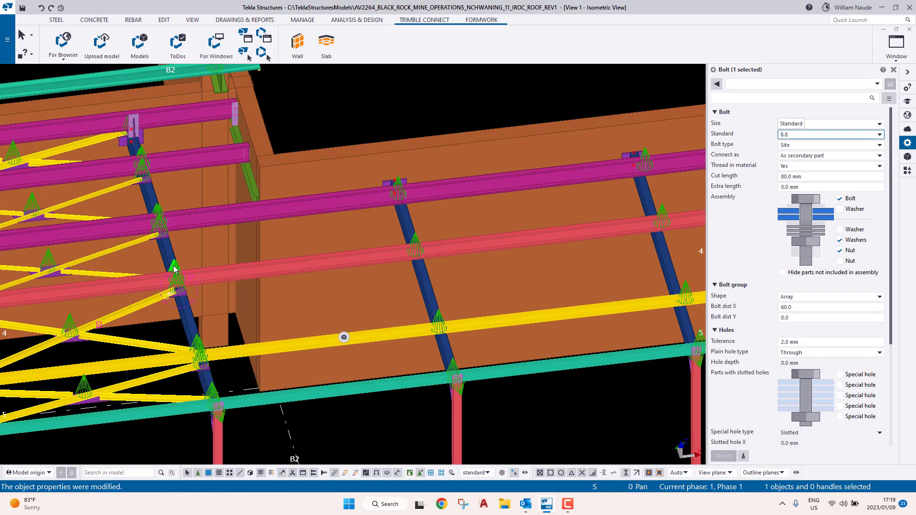
scroll(174, 268, down, 8)
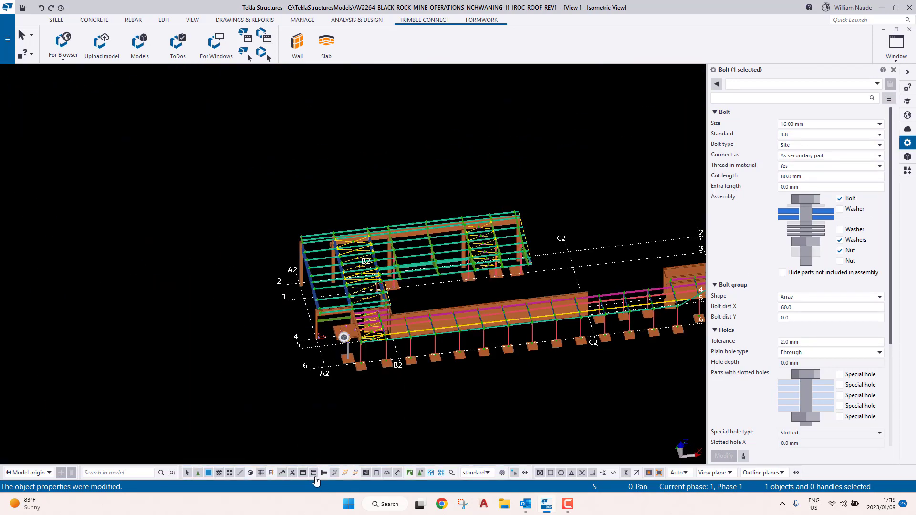
scroll(364, 312, down, 3)
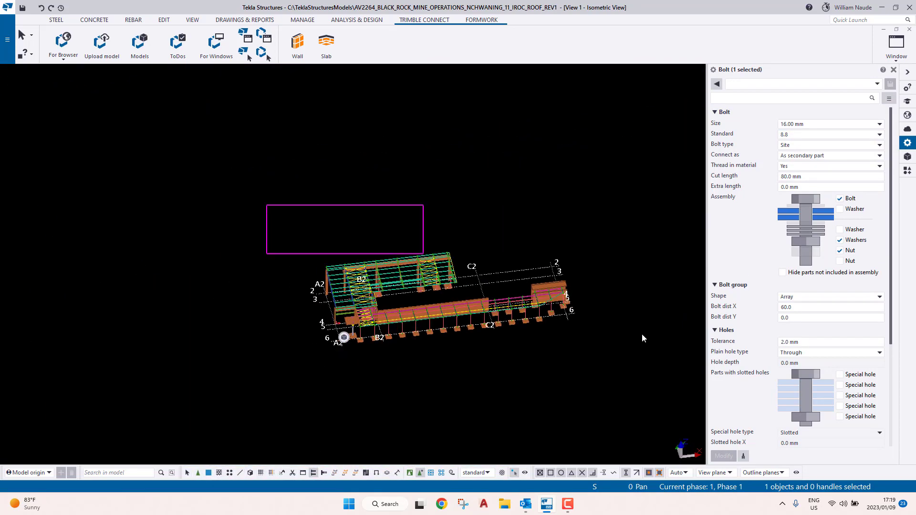
drag(642, 338, 742, 406)
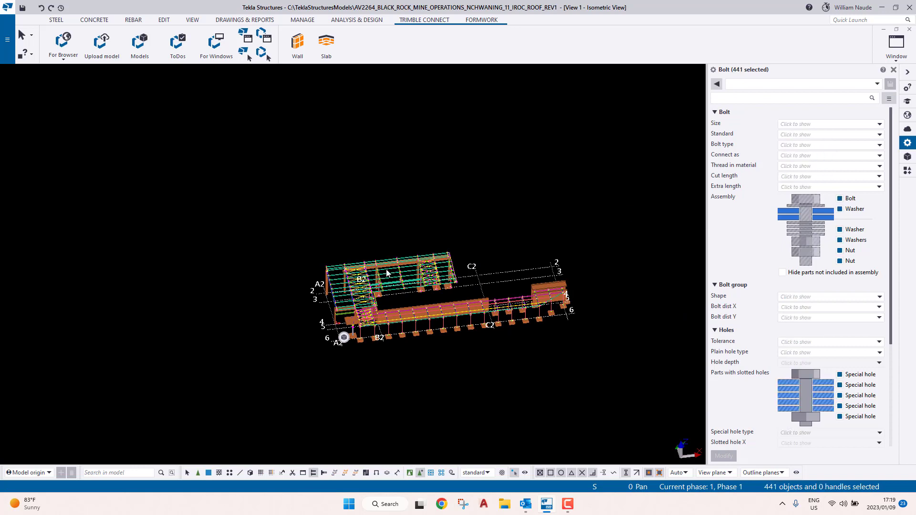
click(796, 134)
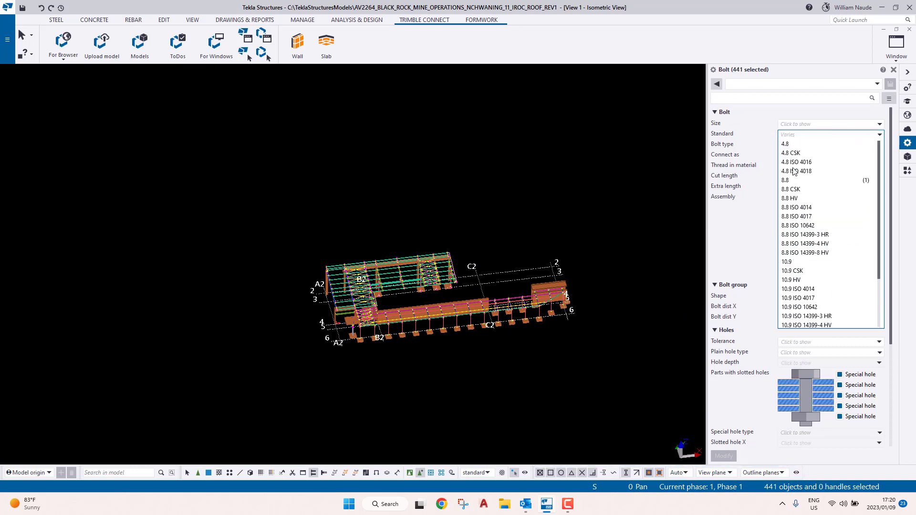
click(792, 180)
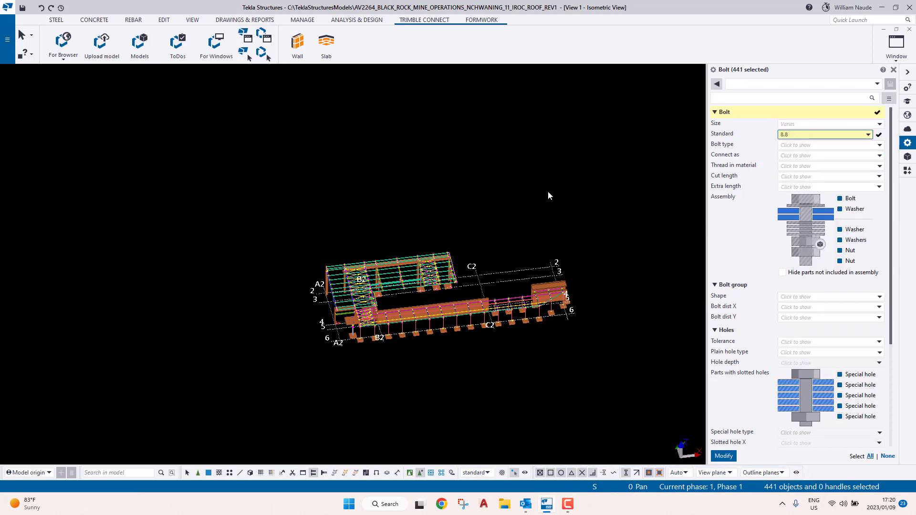
key(Return)
key(Escape)
- Check the bolted walkway connections, and save and upload the updated model to Trimble Connect
scroll(478, 325, up, 3)
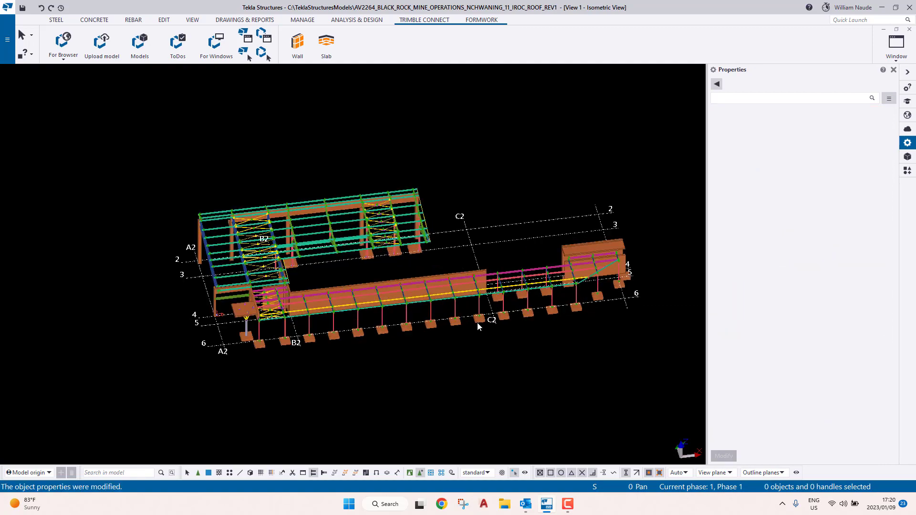
scroll(479, 325, up, 10)
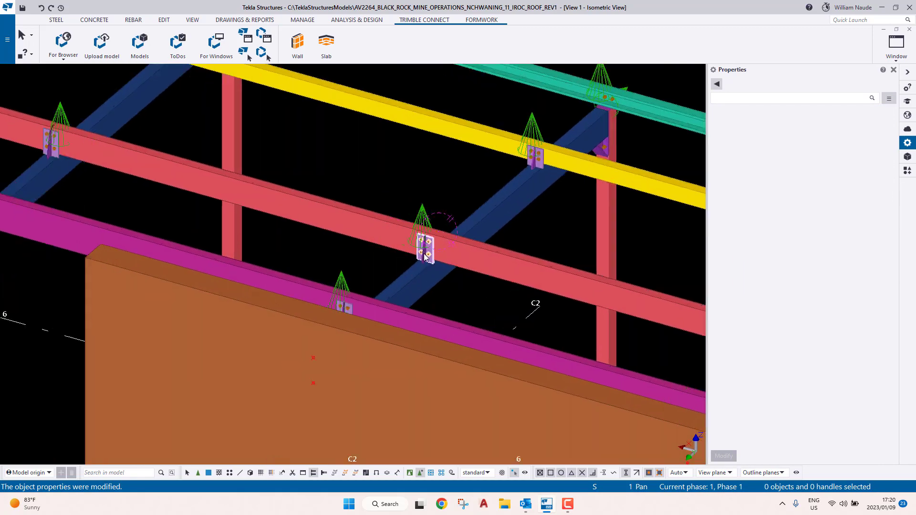
scroll(424, 253, down, 10)
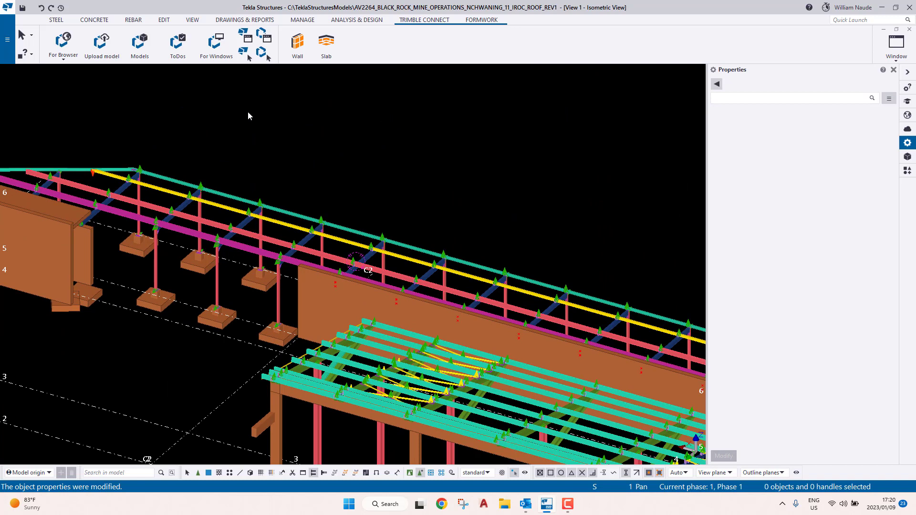
click(102, 44)
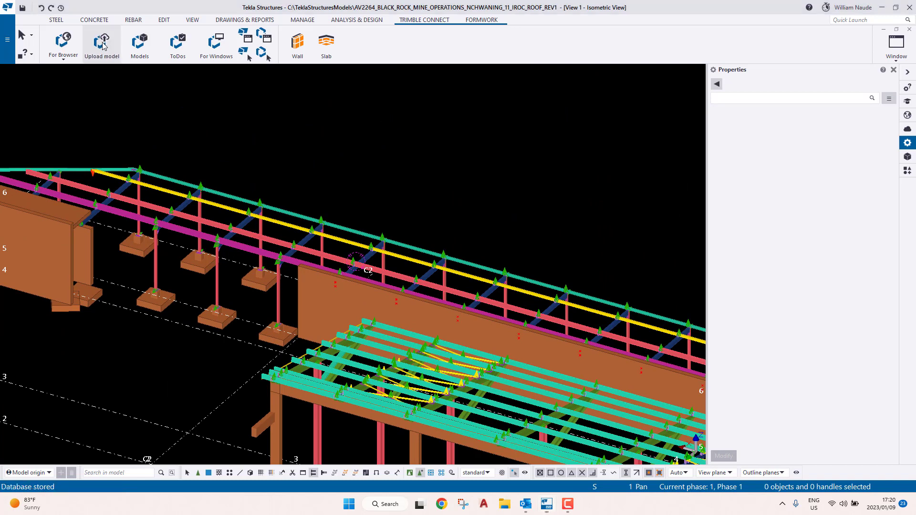
click(436, 260)
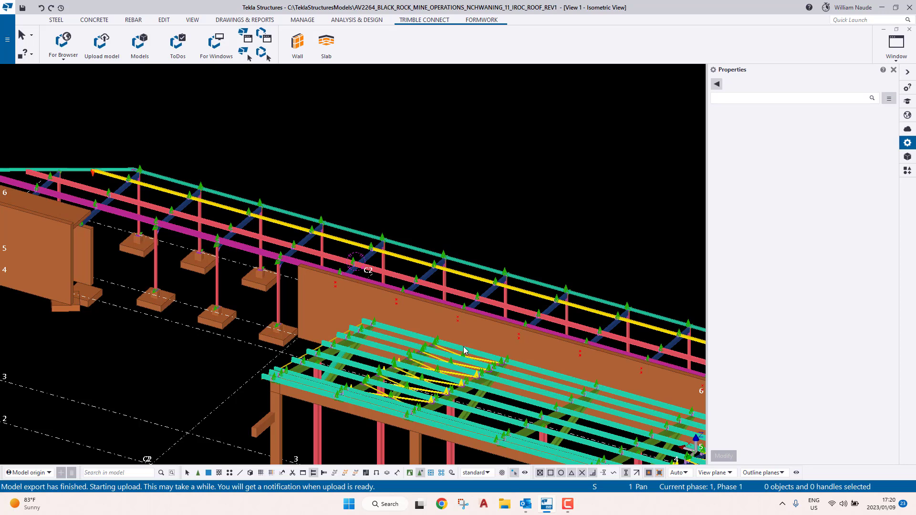
click(456, 264)
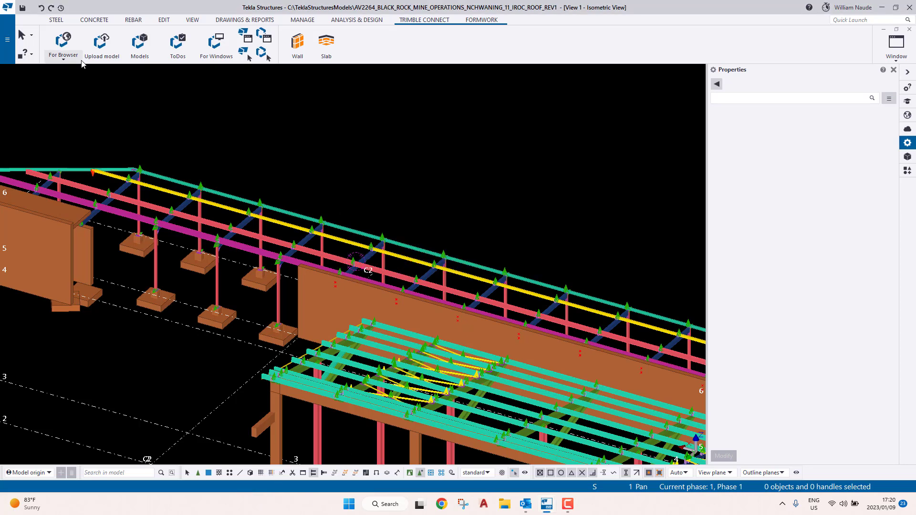
- Open the Trimble Connect project in the browser and go to the Tekla models folder inside Structural
click(7, 39)
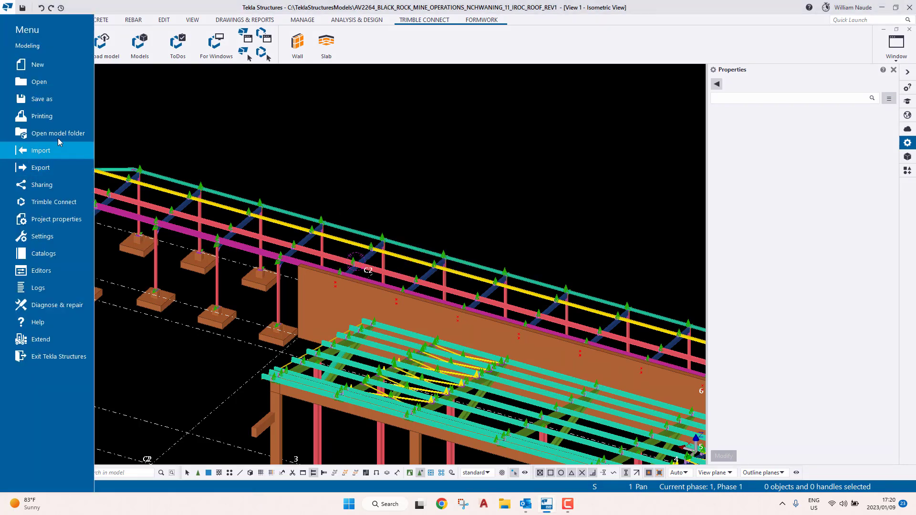
click(64, 200)
click(127, 51)
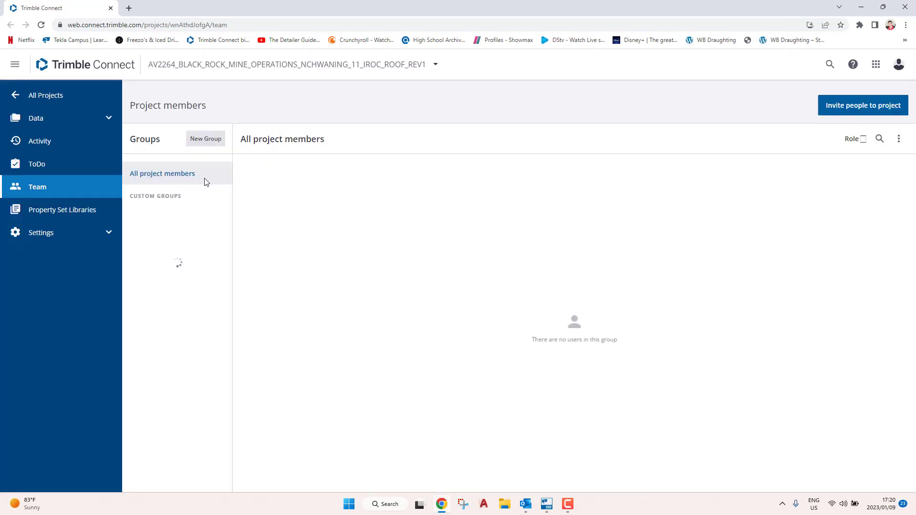
click(60, 124)
click(44, 144)
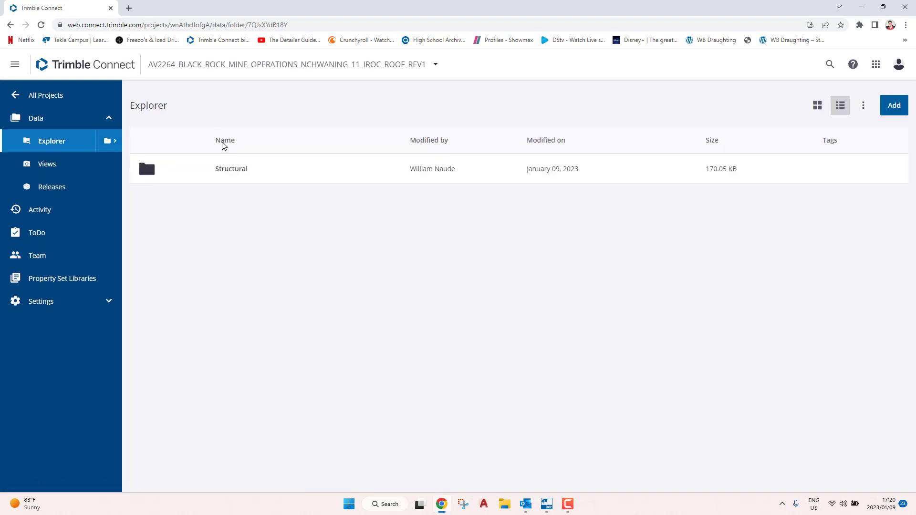
double_click(227, 168)
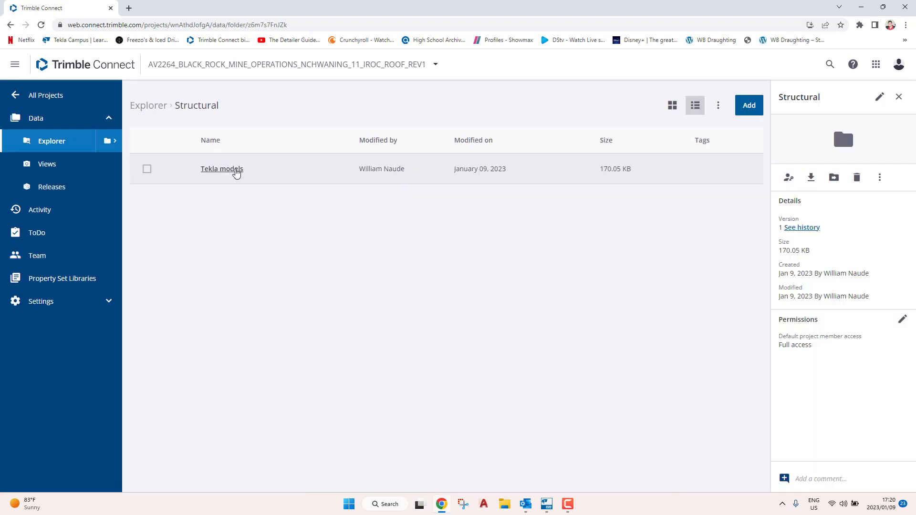
click(234, 170)
- Open the updated AV2264 model in the 3D Viewer, examine the walkway connections' bolts, and select the bolts on the yellow beam's cleat
click(228, 170)
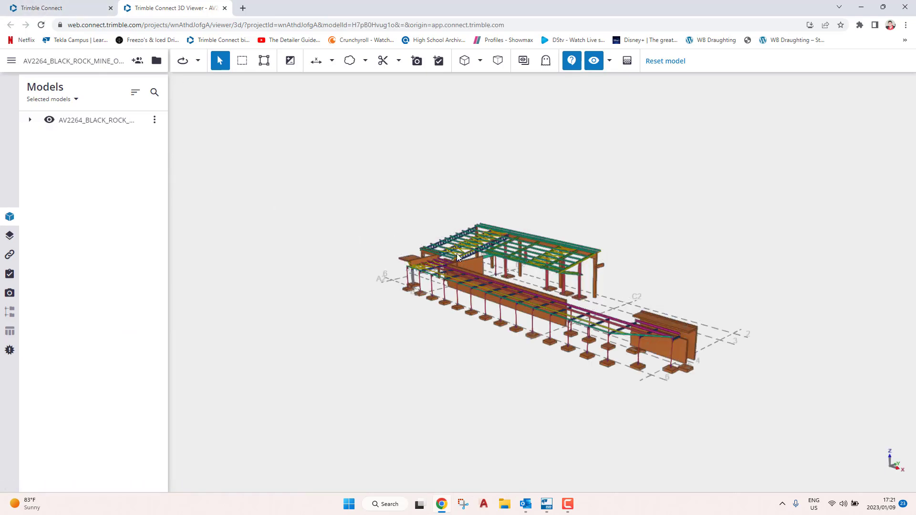
scroll(444, 255, up, 5)
scroll(436, 282, up, 10)
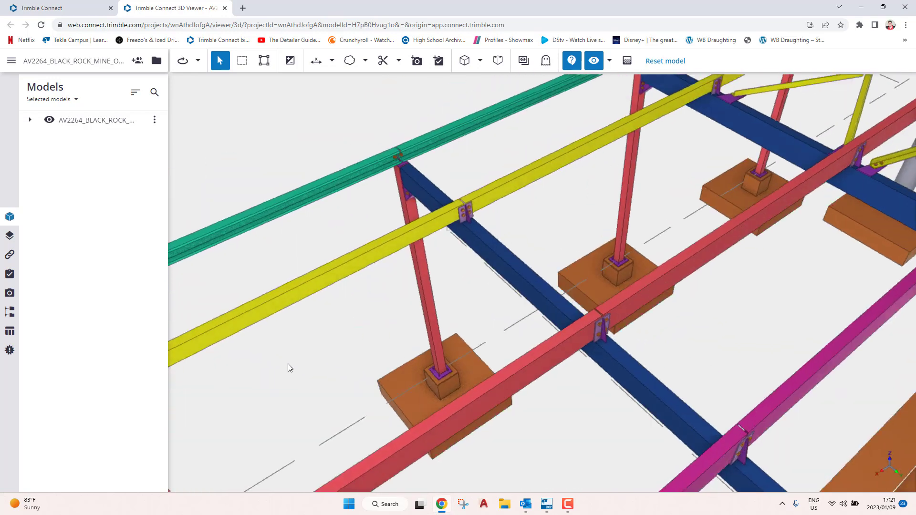
drag(287, 368, 605, 337)
scroll(596, 334, up, 10)
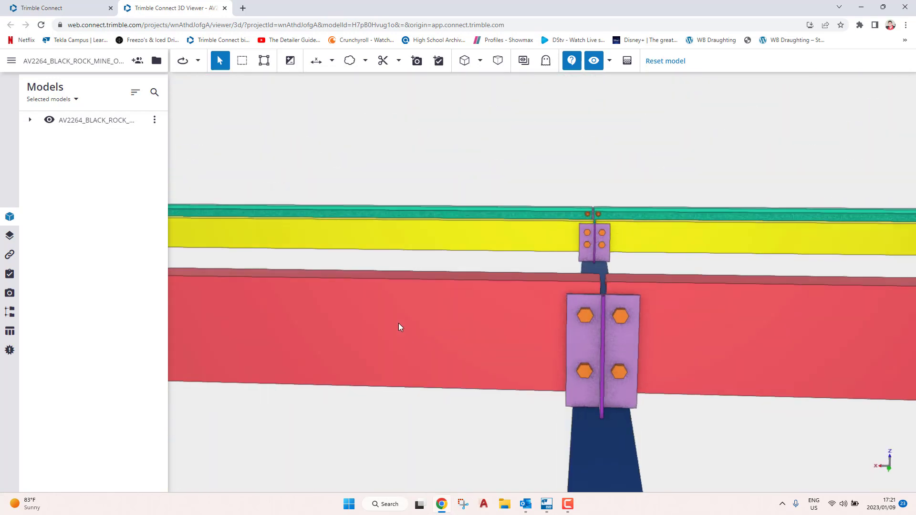
drag(400, 327, 743, 268)
click(743, 267)
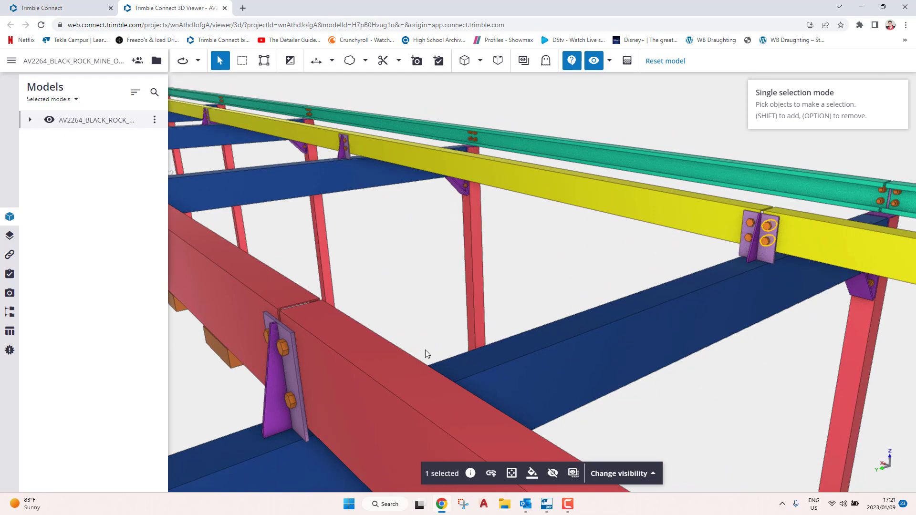
- Look over the wider AV2264 roof structure and its connections, and close the 3D Viewer
scroll(425, 350, down, 15)
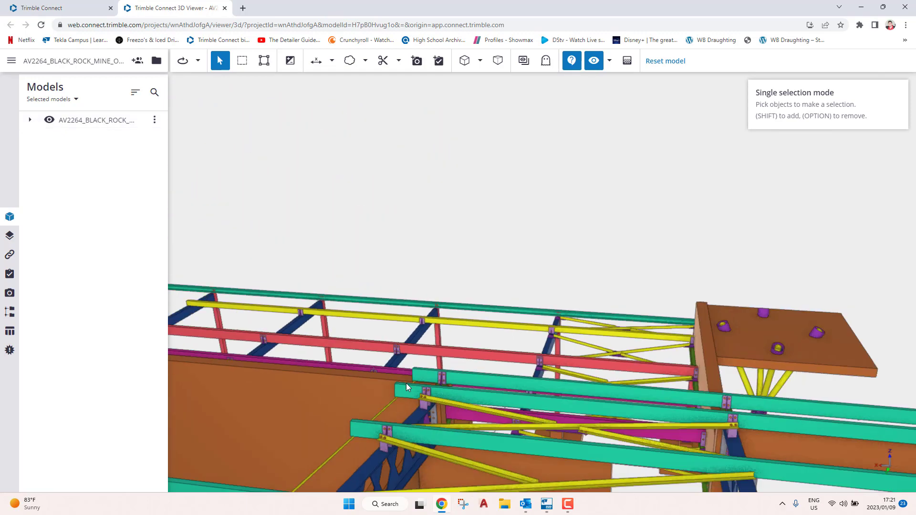
drag(408, 386, 501, 140)
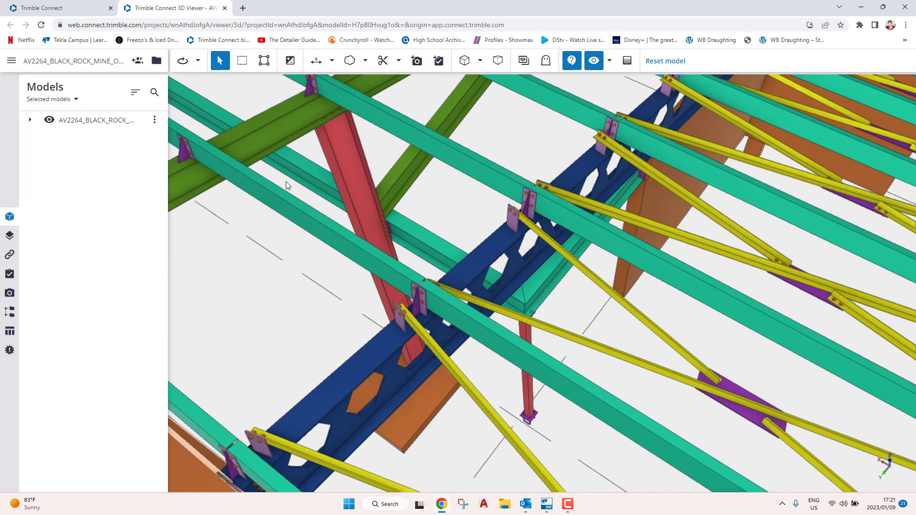
click(224, 8)
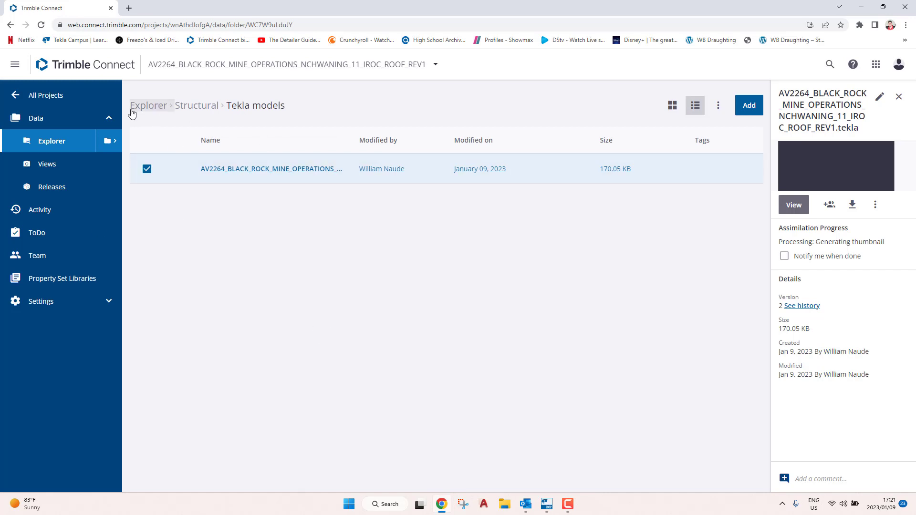
- Switch to the DPW125SS project and open the Tekla models folder inside Structural
click(57, 125)
click(57, 125)
click(436, 64)
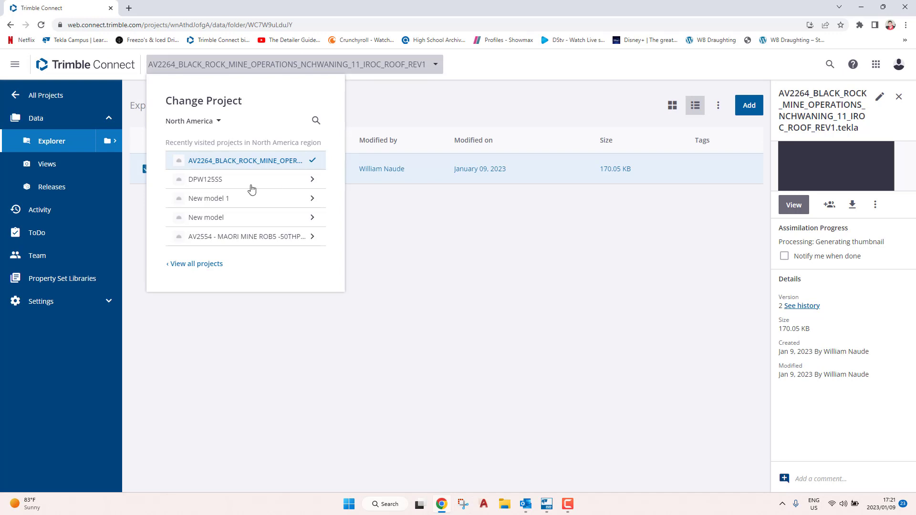
click(217, 180)
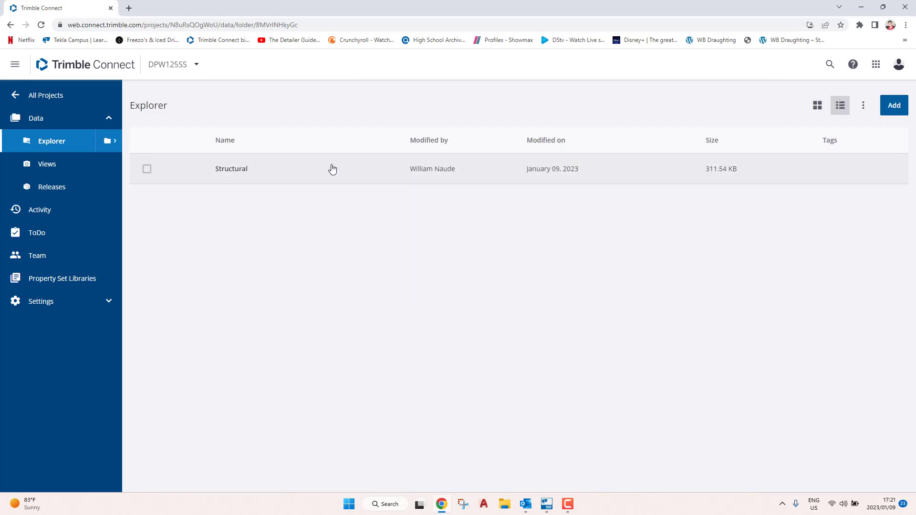
click(232, 170)
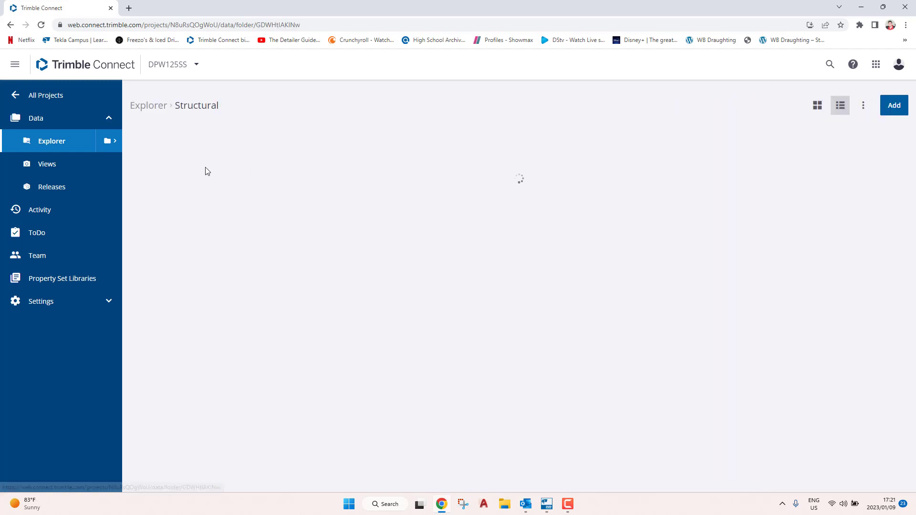
click(233, 171)
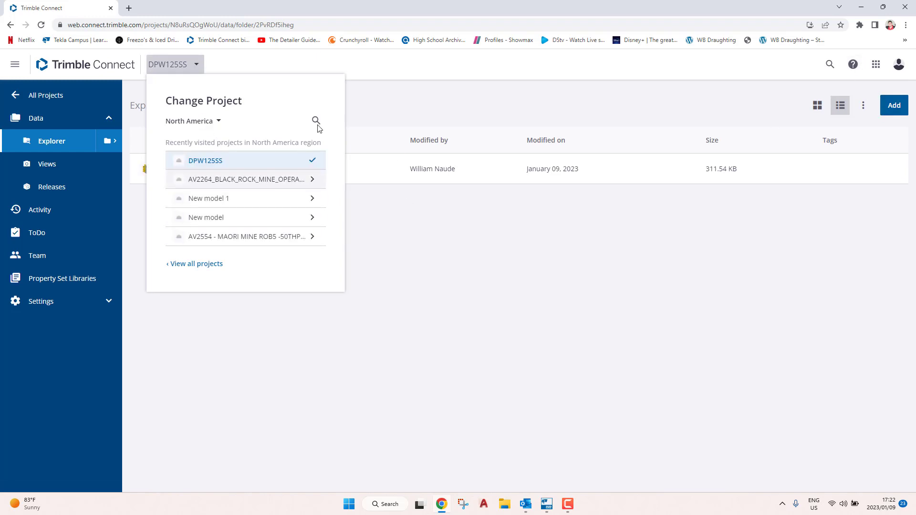
click(189, 69)
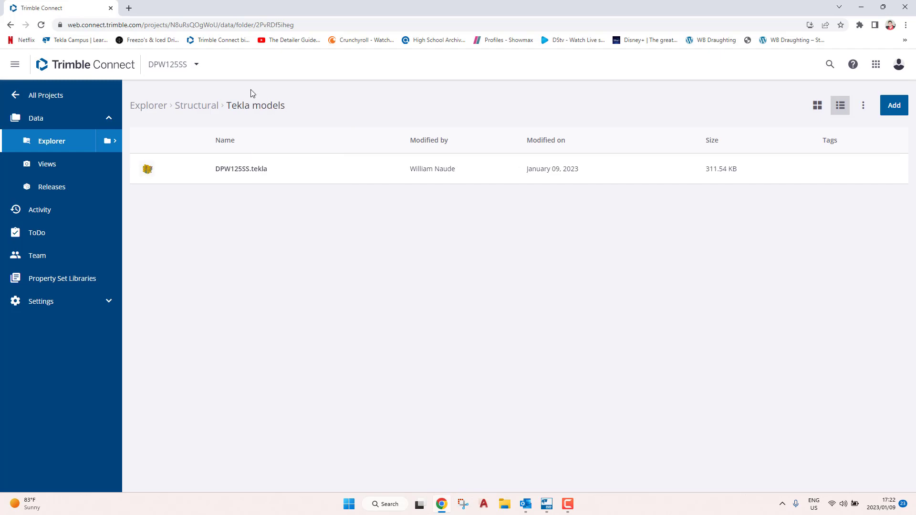
- Look through the DPW125SS project's Explorer root, Views and ToDo pages
click(148, 105)
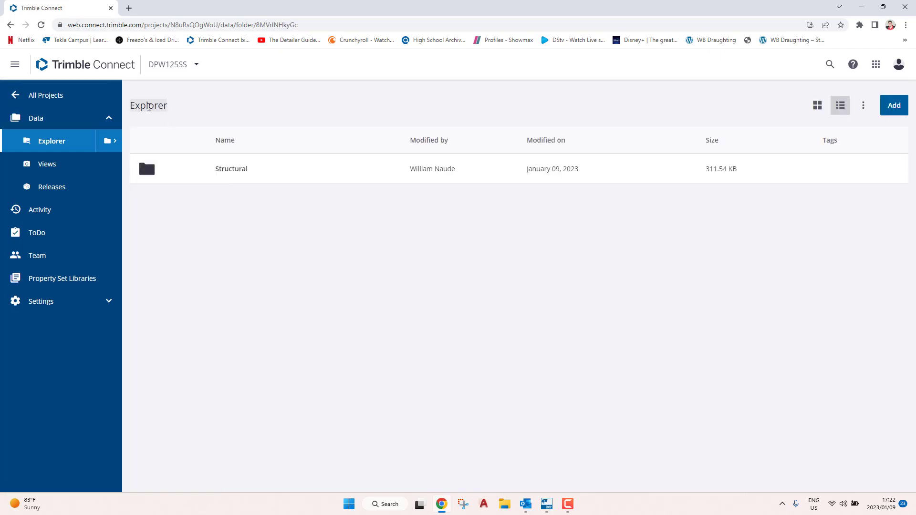
click(45, 124)
click(42, 123)
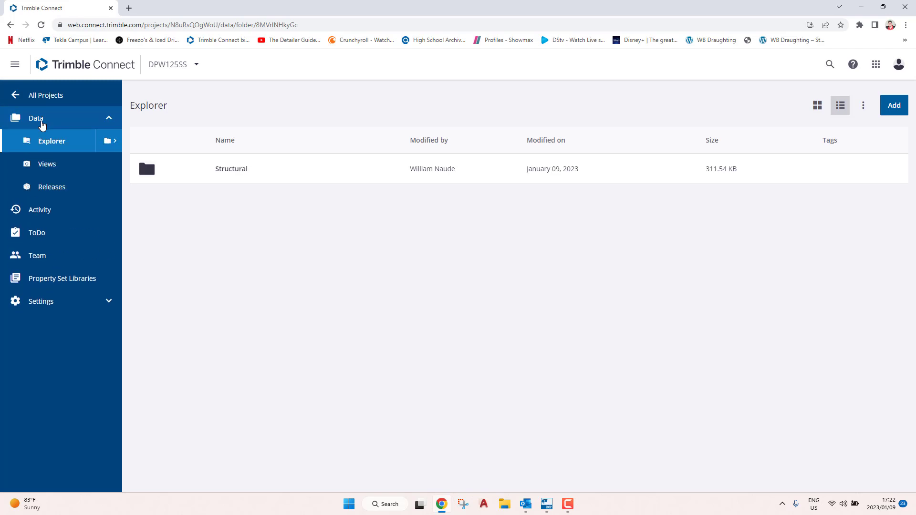
click(51, 167)
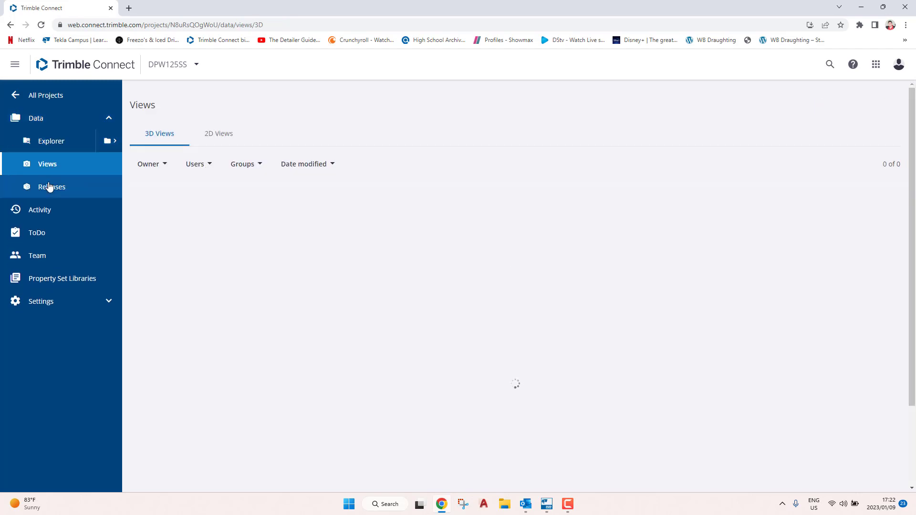
click(51, 148)
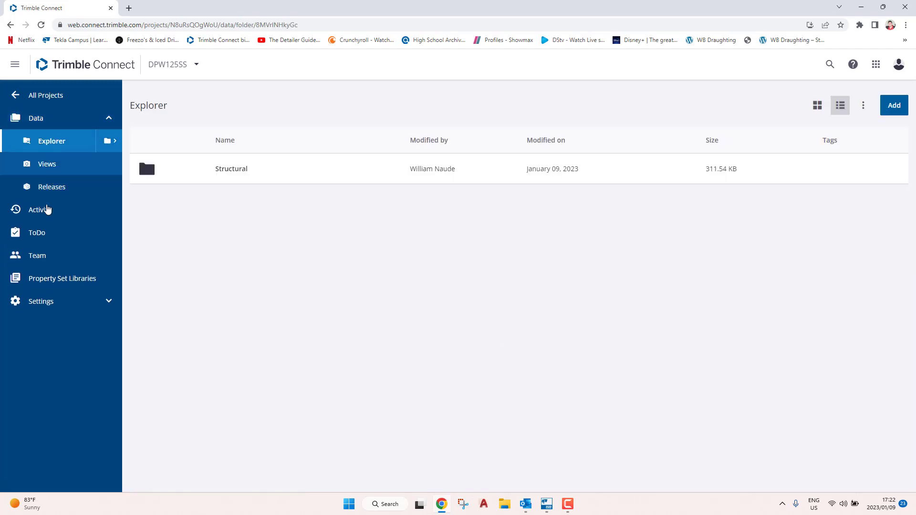
click(46, 233)
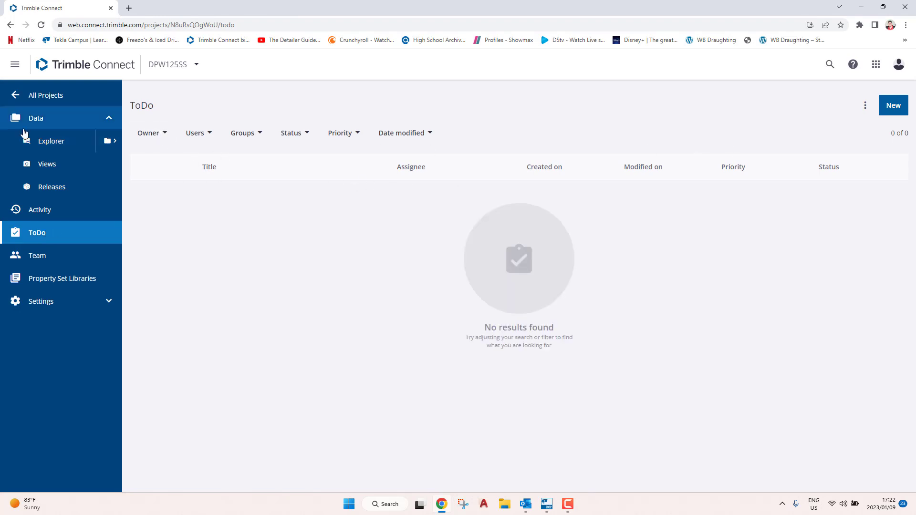
- Return to the project's Structural Tekla models folder and open DPW125SS.tekla in the 3D Viewer
click(44, 141)
click(231, 169)
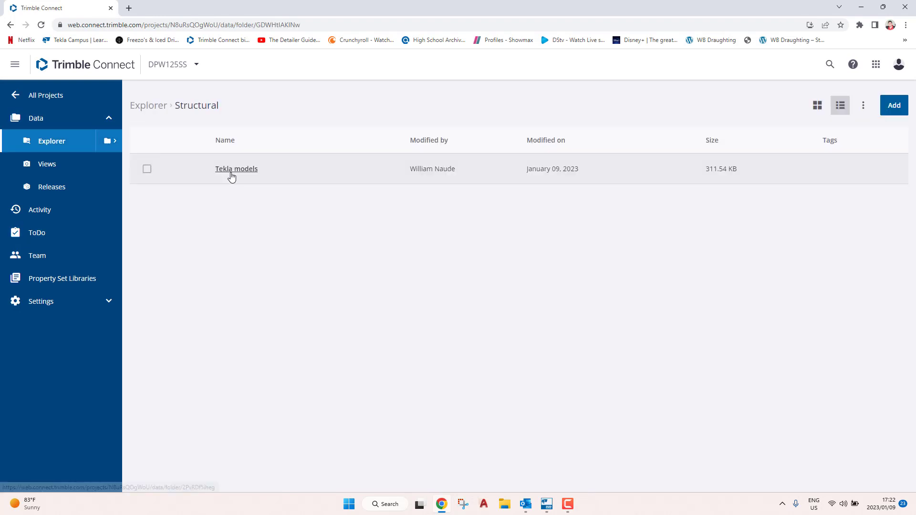
click(232, 174)
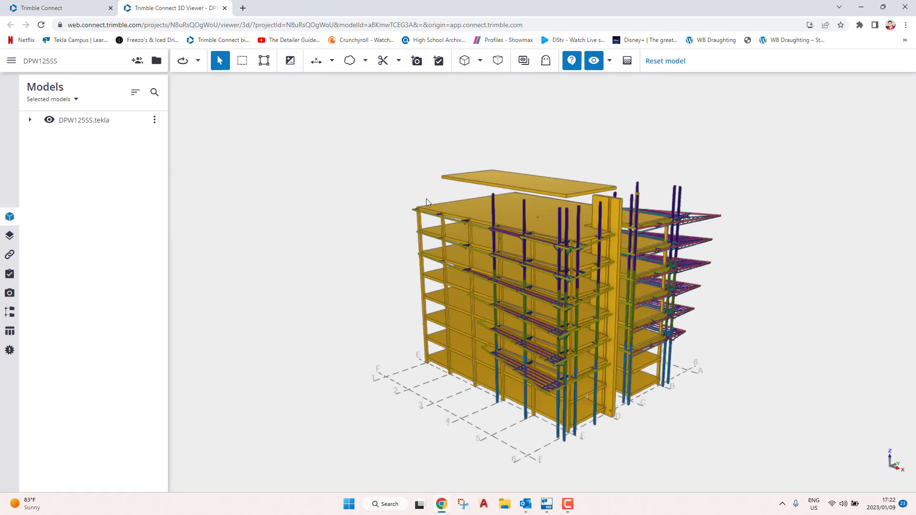
- Examine the bolted purlin connections where the purple purlins meet the blue column of the building
drag(313, 227, 405, 258)
scroll(405, 254, up, 5)
scroll(488, 226, up, 5)
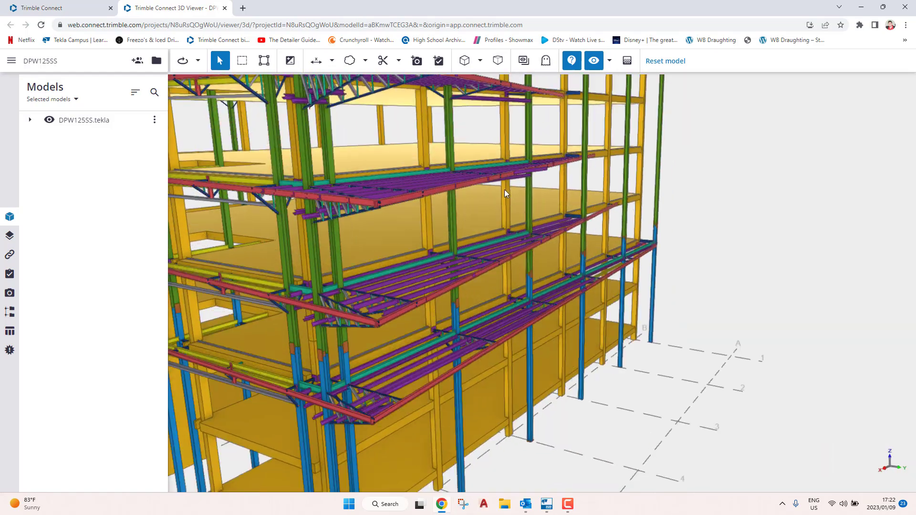
scroll(510, 184, up, 10)
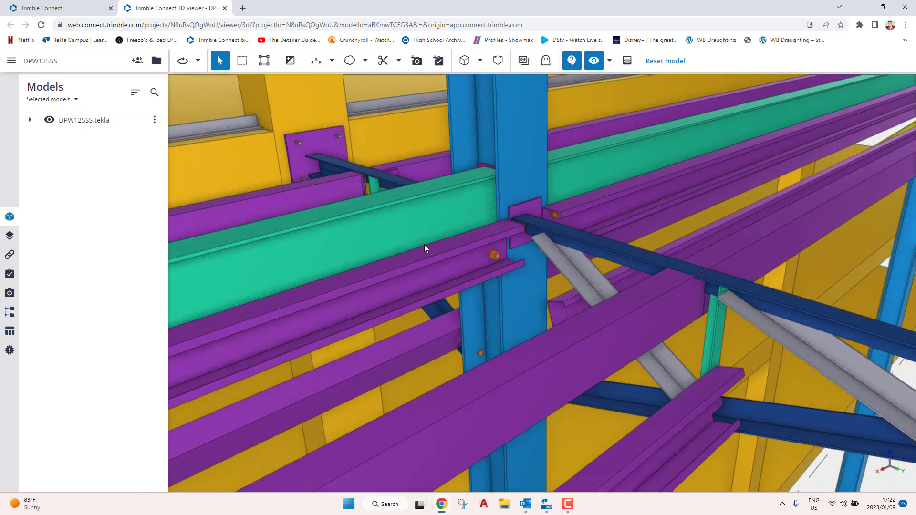
drag(425, 244, 488, 251)
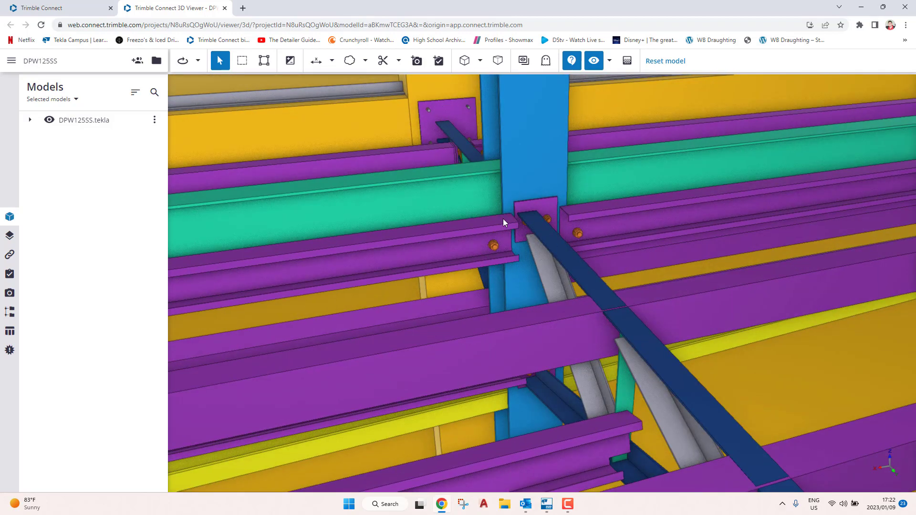
scroll(503, 218, up, 3)
drag(589, 205, 585, 170)
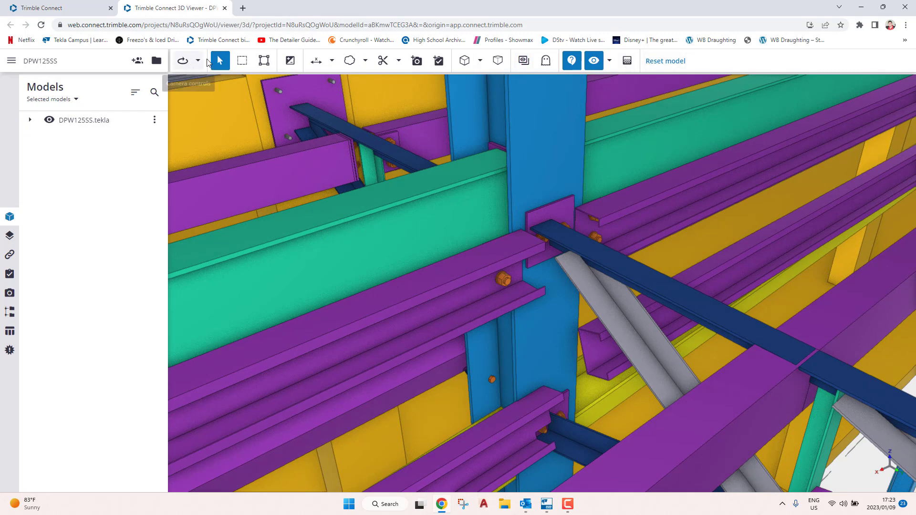
- Start a new ToDo for the current view titled "Purlin Connection" with the description "Change thicknes to 8mm"
click(10, 236)
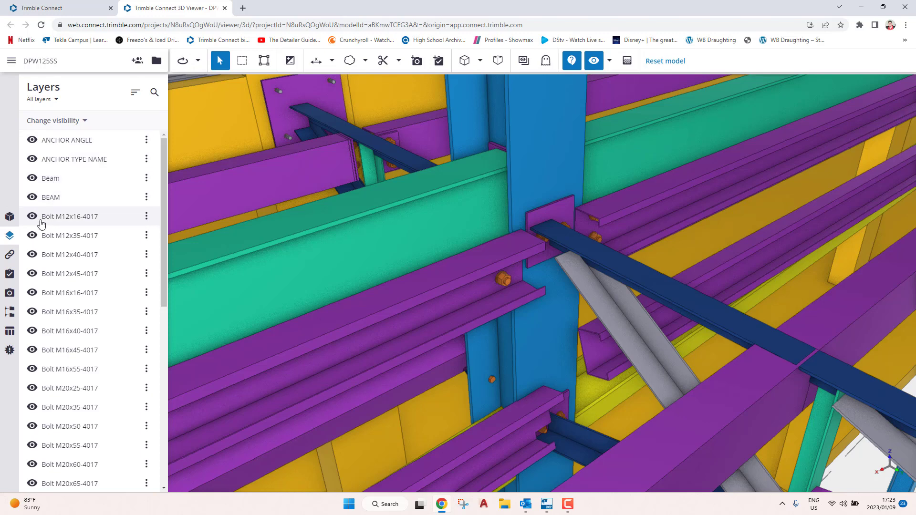
click(9, 274)
click(116, 94)
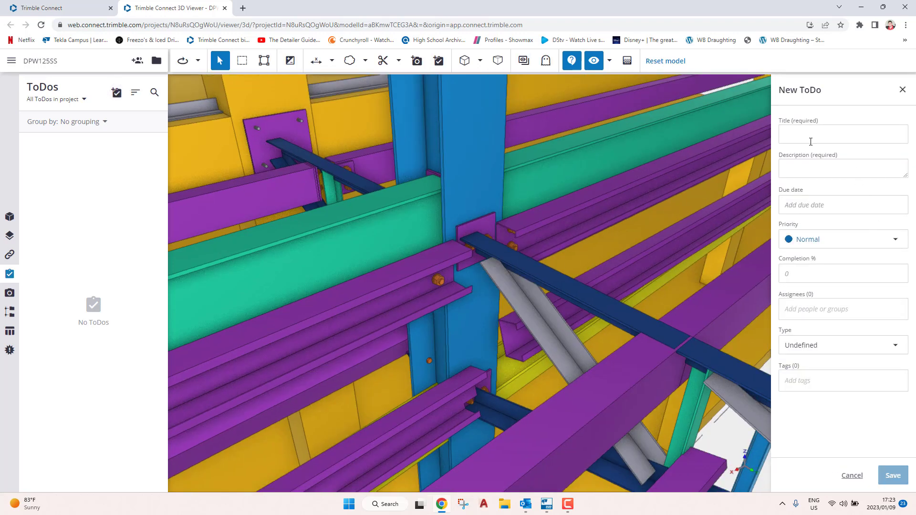
click(804, 136)
text(Purlin Connection)
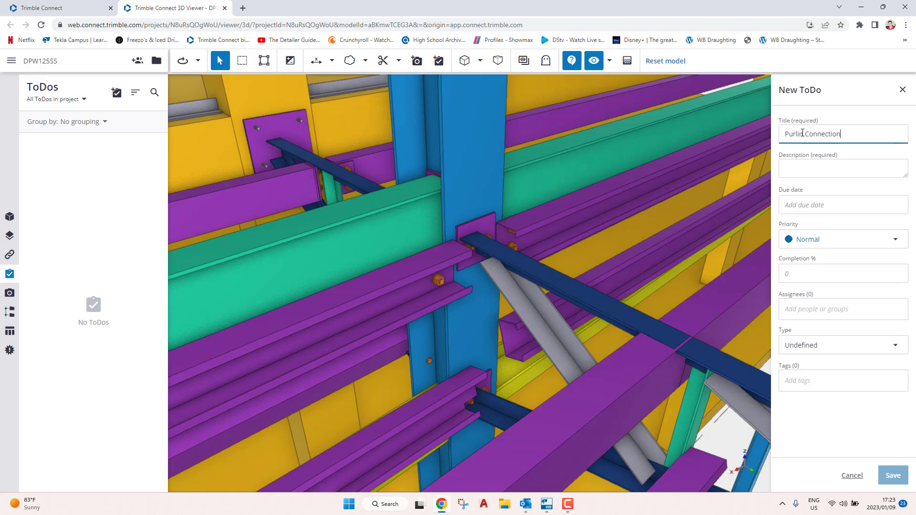
click(801, 170)
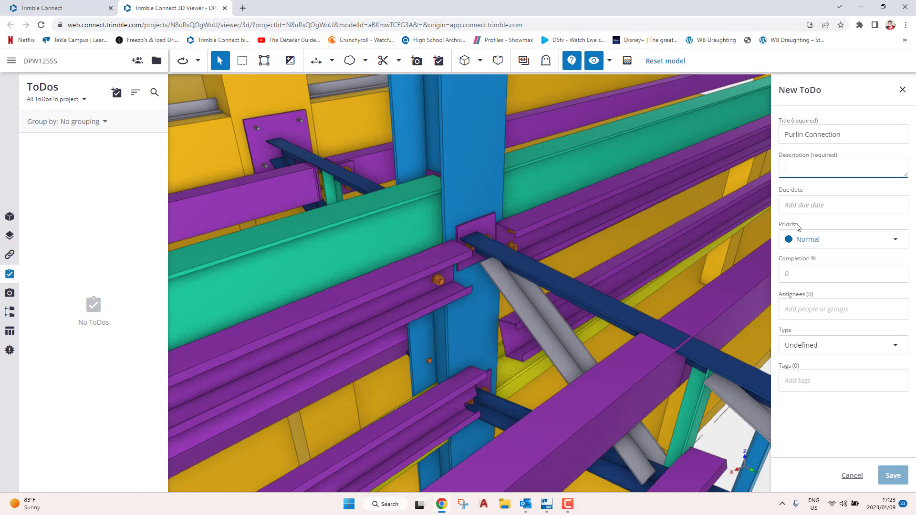
text(Change thicknes to)
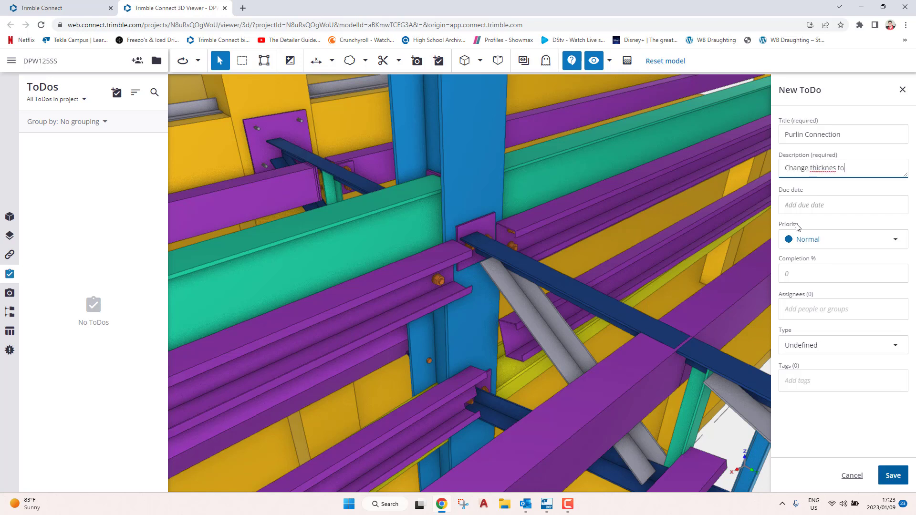
text( 8MM)
- Set the ToDo's due date to January 10, 2023, its priority to Low and its completion to 0%
click(818, 206)
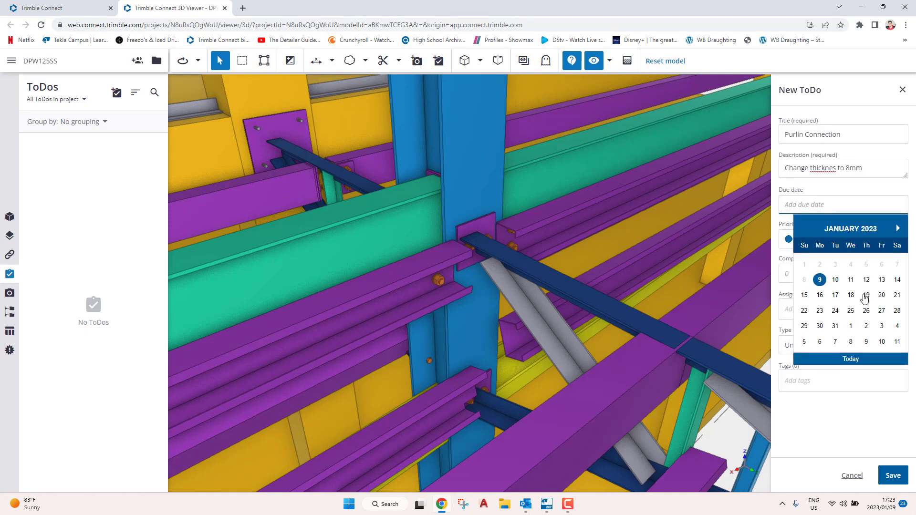
click(834, 280)
click(828, 241)
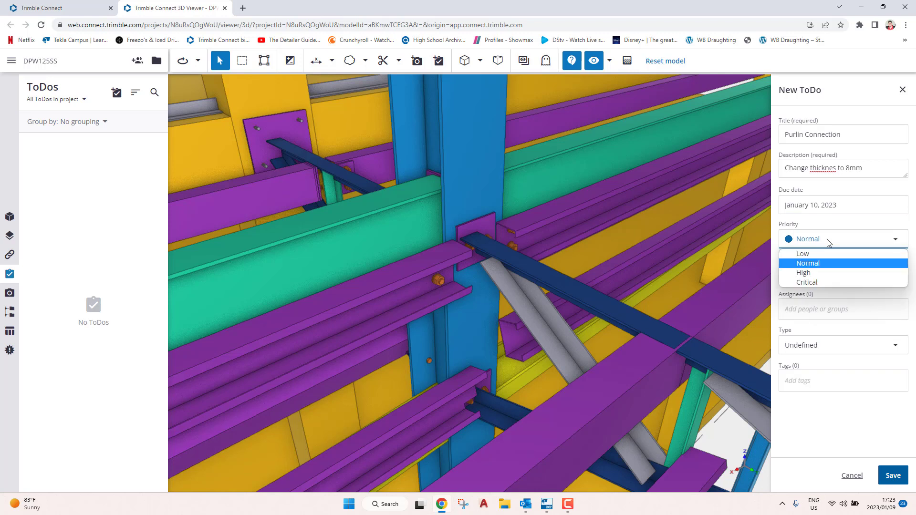
click(811, 254)
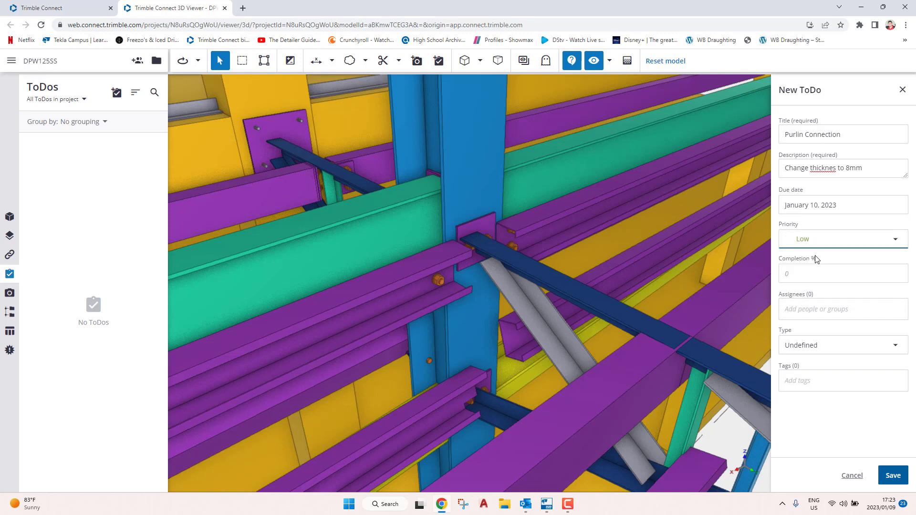
click(801, 277)
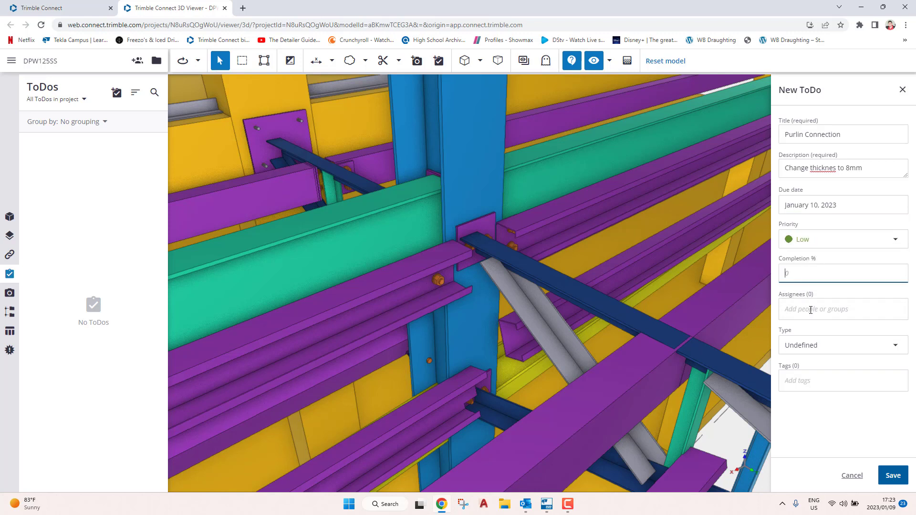
click(825, 309)
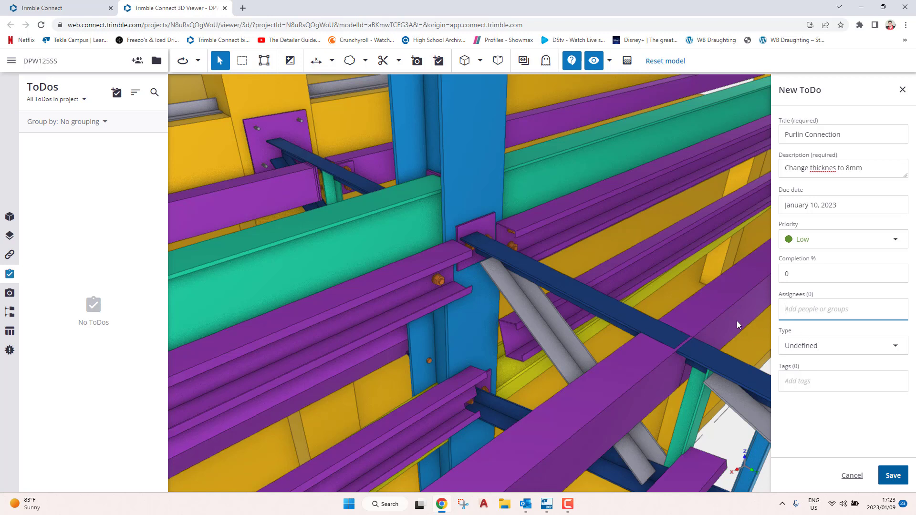
- Set the ToDo's type to Remark and save the ToDo without tags
click(836, 346)
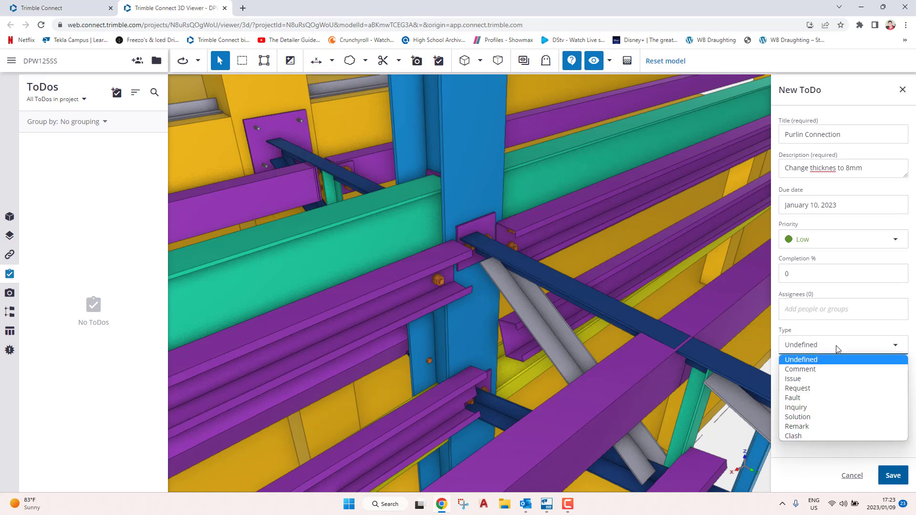
click(837, 347)
click(836, 347)
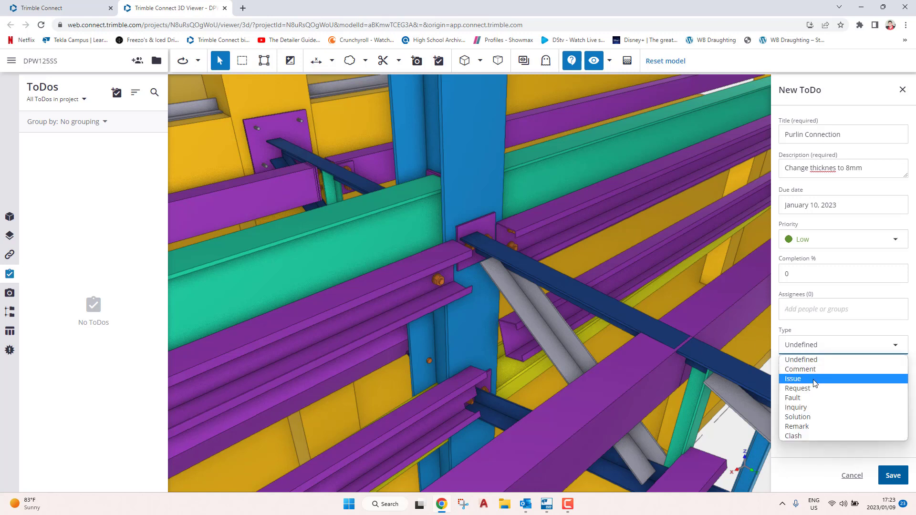
click(812, 389)
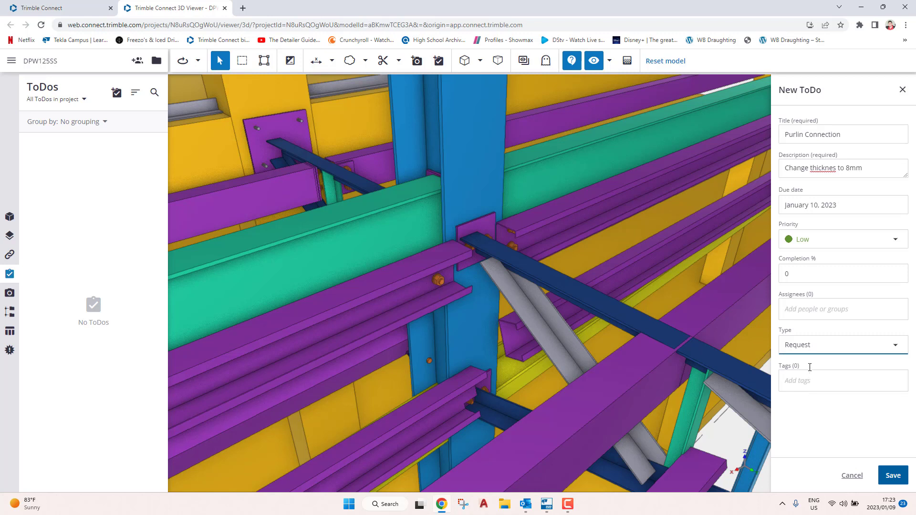
click(809, 344)
click(806, 426)
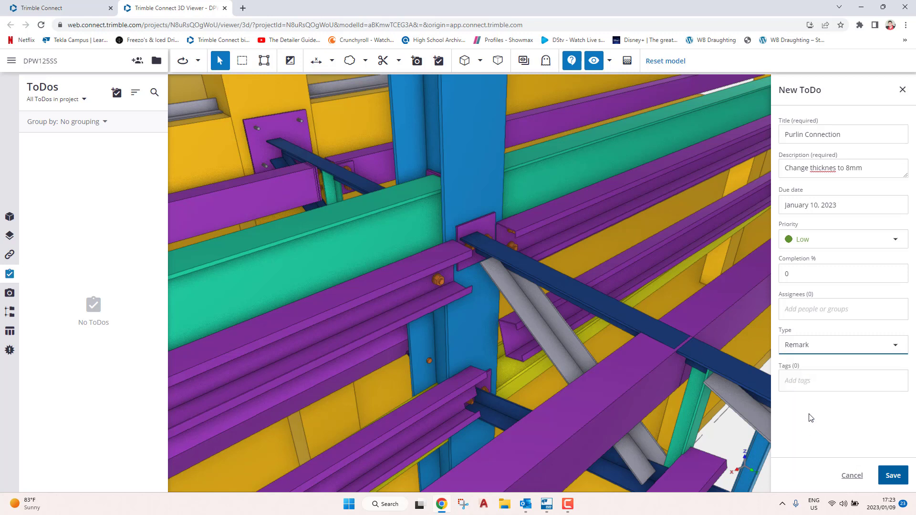
click(806, 376)
click(893, 476)
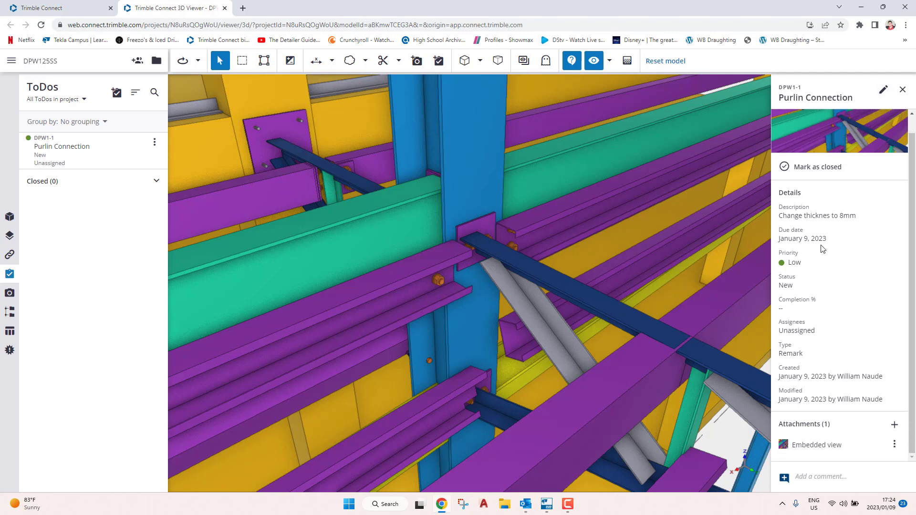
- Review the editable fields and saved details of the Purlin Connection ToDo without changing anything
click(882, 92)
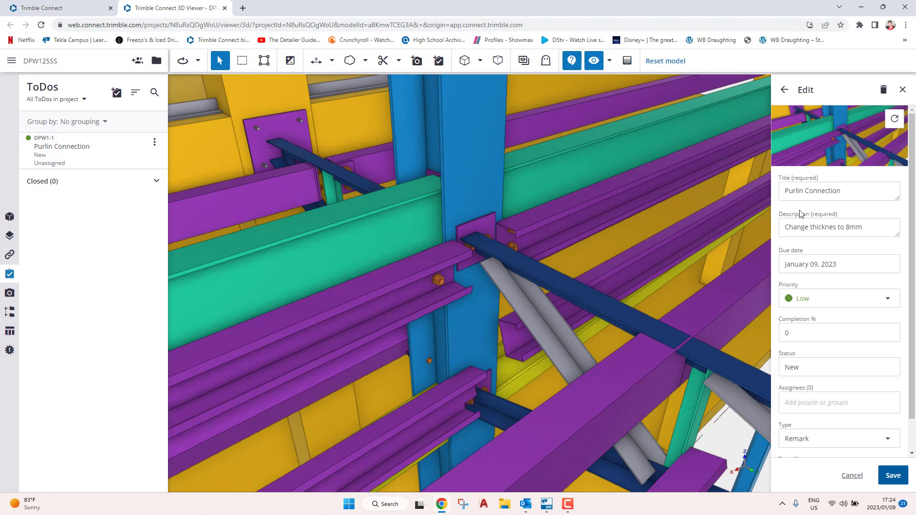
scroll(811, 214, down, 1)
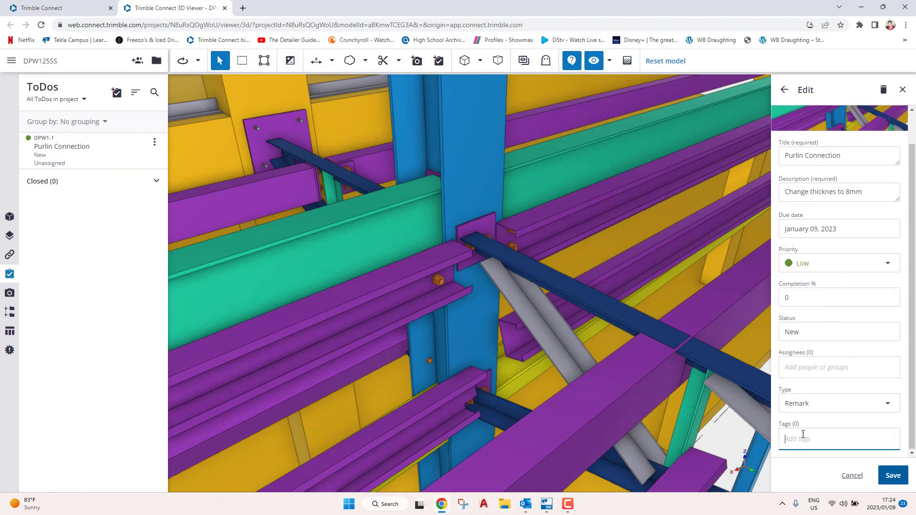
scroll(844, 435, up, 1)
click(859, 477)
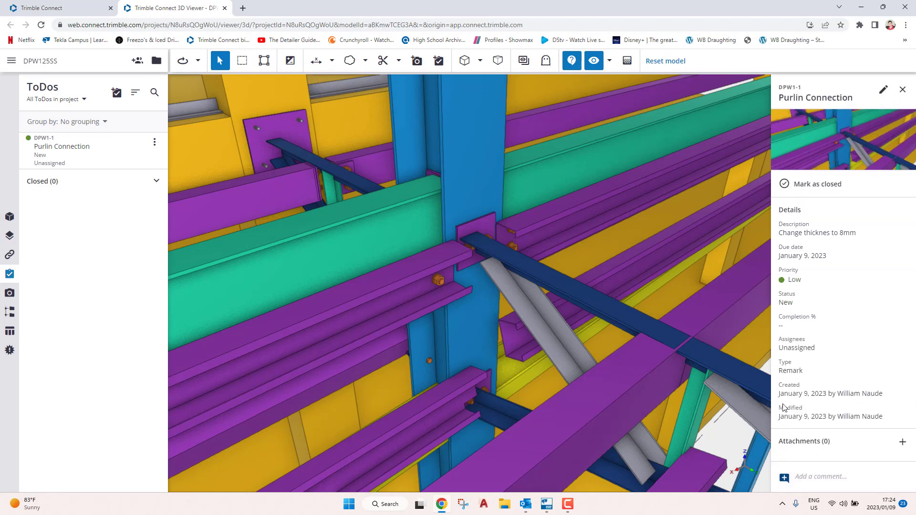
scroll(822, 334, down, 1)
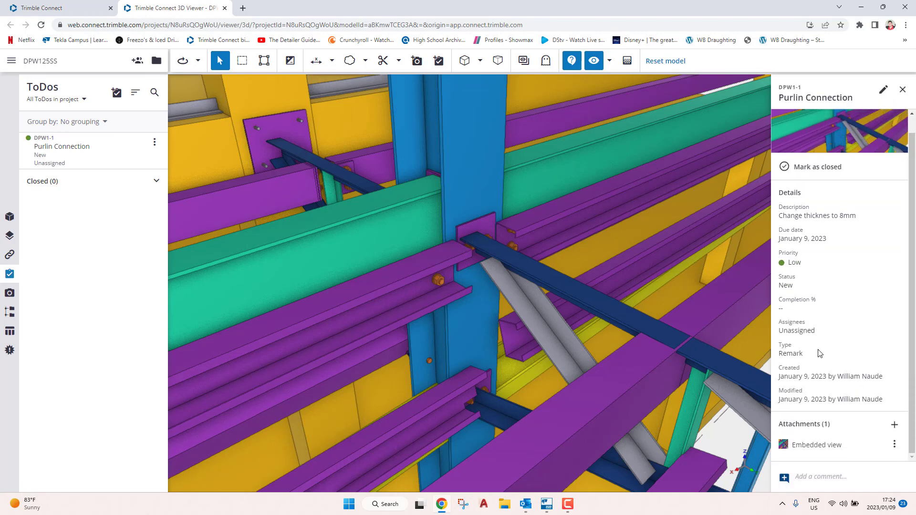
scroll(816, 334, up, 1)
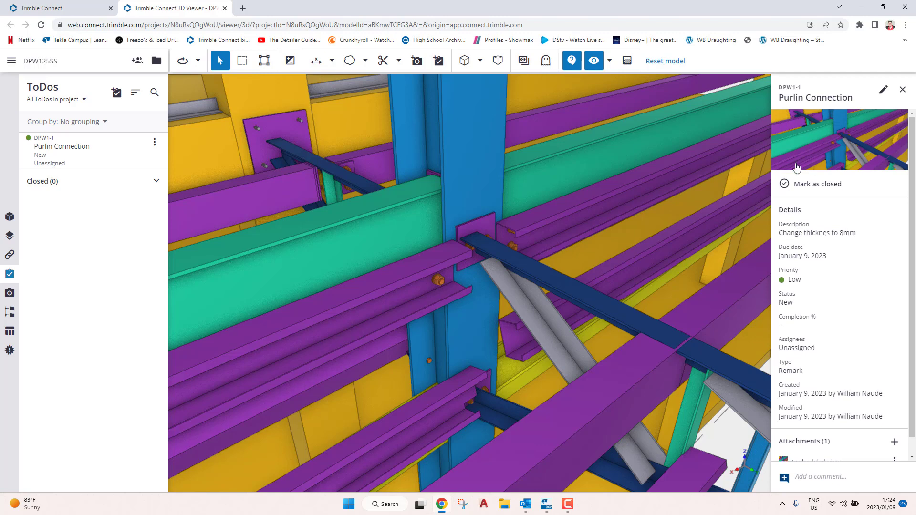
- Measure the width of the green beam's top flange near the blue column
scroll(459, 244, up, 5)
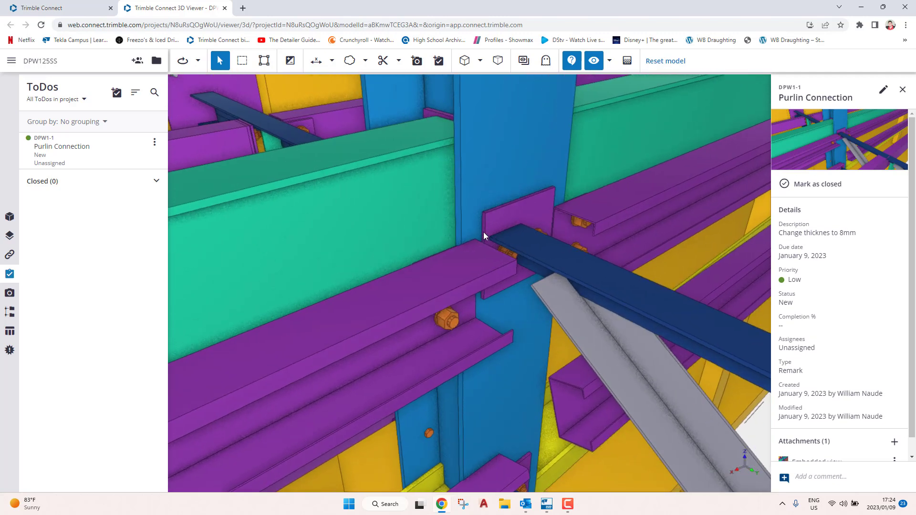
mouse_move(468, 221)
mouse_down()
mouse_move(548, 249)
mouse_move(463, 219)
mouse_up()
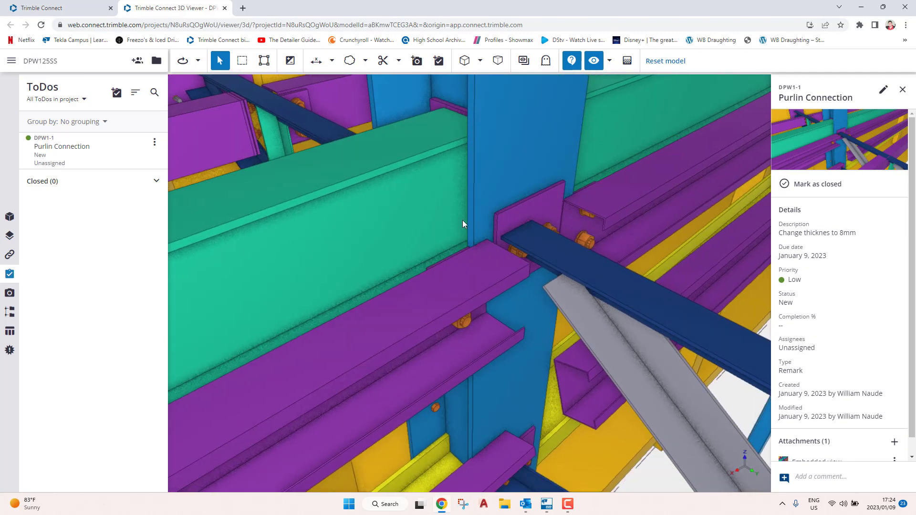
click(315, 62)
click(362, 161)
click(317, 134)
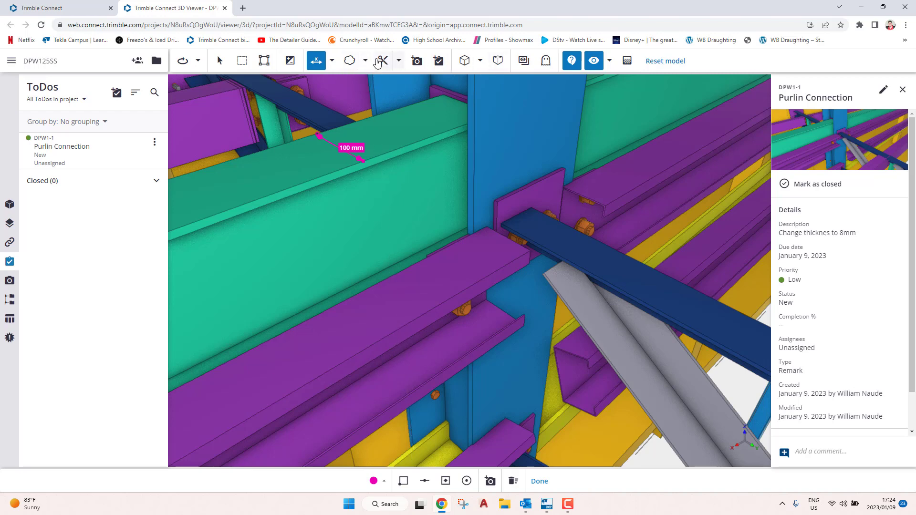
- Try cutting the view with a clipping plane on the blue column's face, shift the plane and remove it
click(383, 61)
click(495, 113)
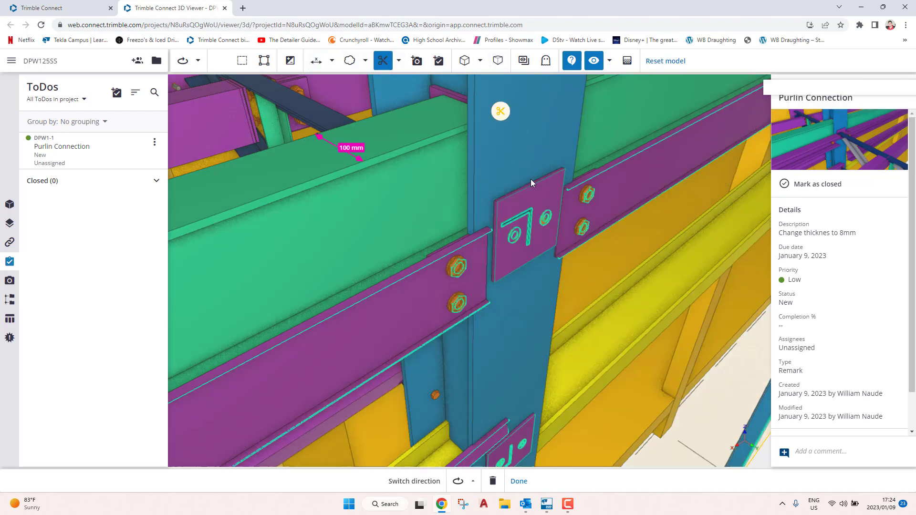
drag(505, 112, 458, 194)
click(502, 107)
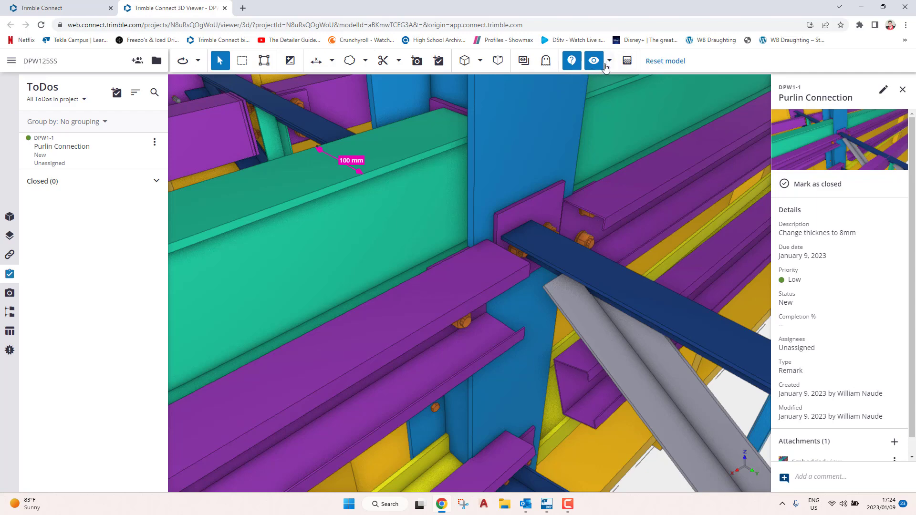
- Draw trial cloud markups on the green beam and the purlin end near the column, and delete them
click(350, 61)
mouse_move(415, 241)
mouse_down()
mouse_move(420, 253)
mouse_move(457, 256)
mouse_up()
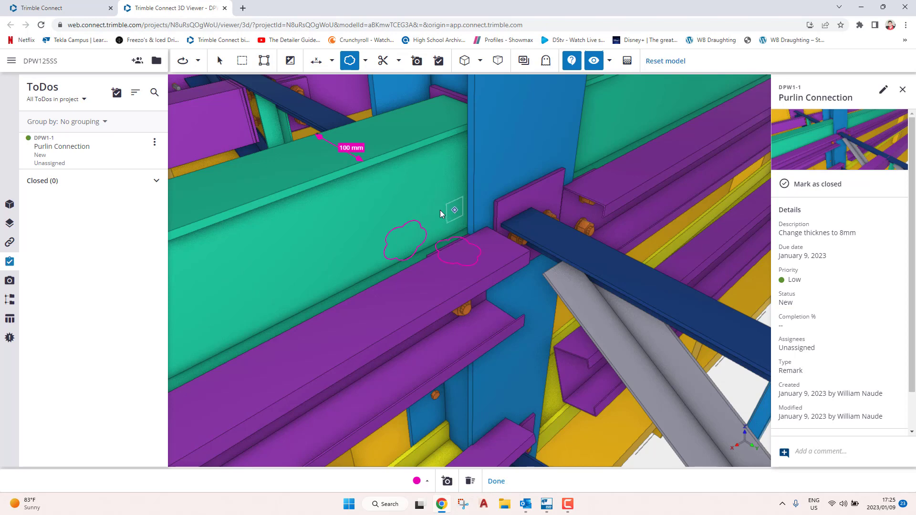
click(220, 61)
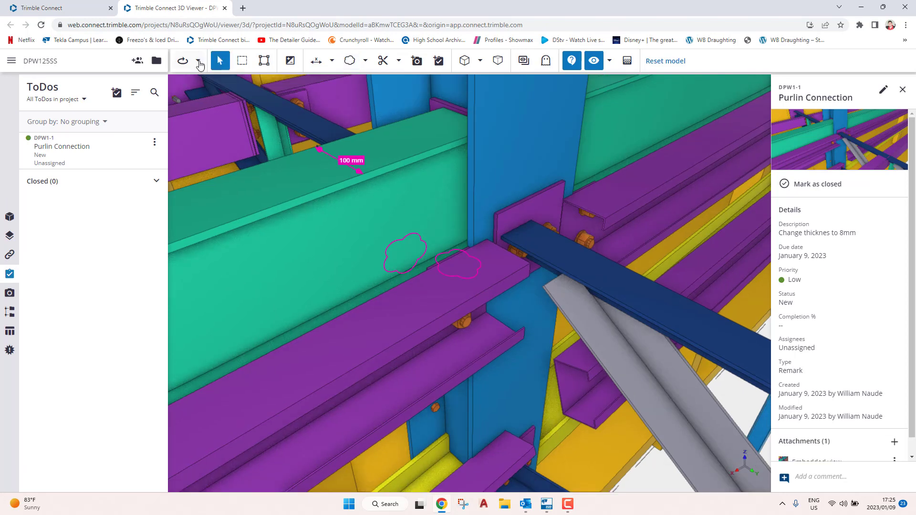
click(402, 243)
key(Delete)
click(425, 240)
key(Delete)
click(219, 61)
- Draw a cloud markup on the purple purlin's end beside the blue column and enlarge it around the connection
click(349, 60)
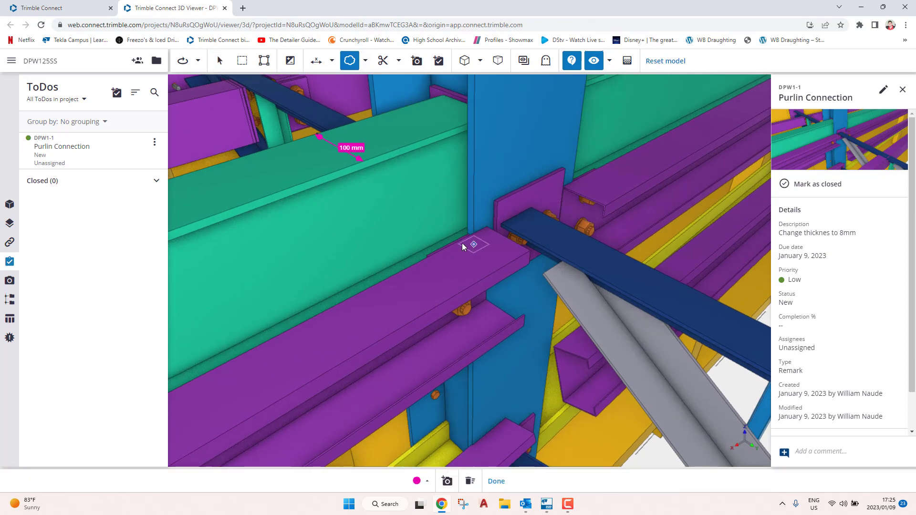
key(Escape)
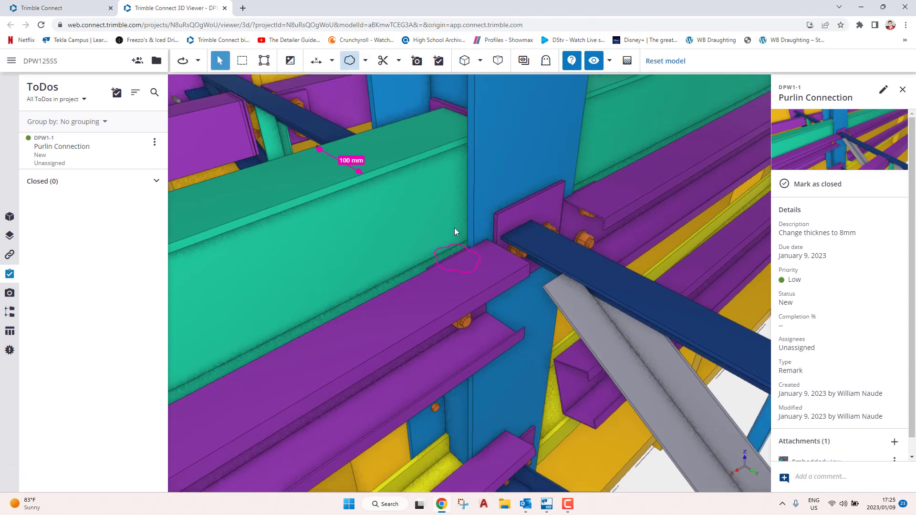
click(454, 245)
click(442, 244)
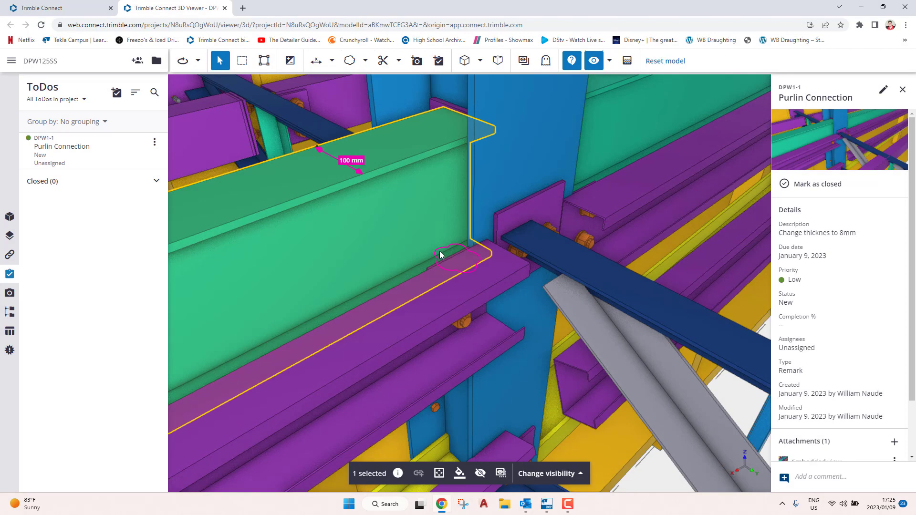
click(439, 253)
drag(422, 247, 505, 276)
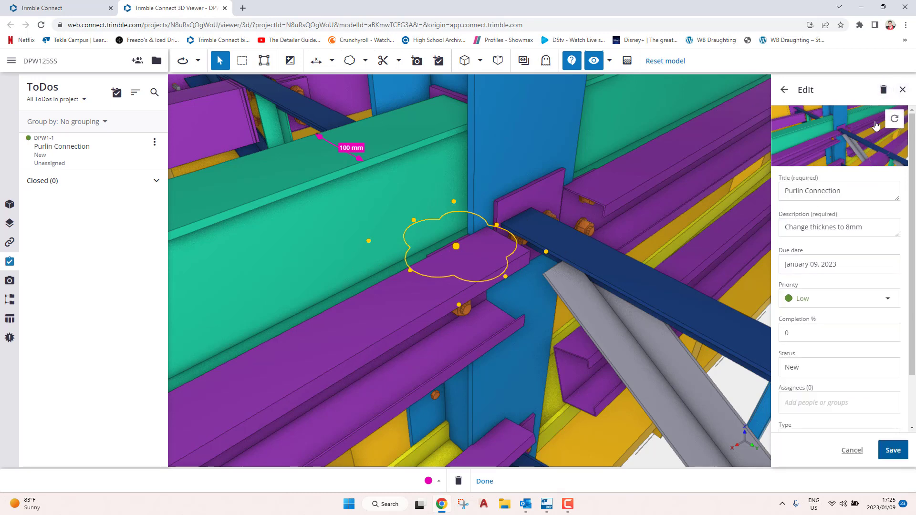
- Update the Purlin Connection ToDo's snapshot to the current marked-up view, save the ToDo and close the 3D viewer
click(894, 119)
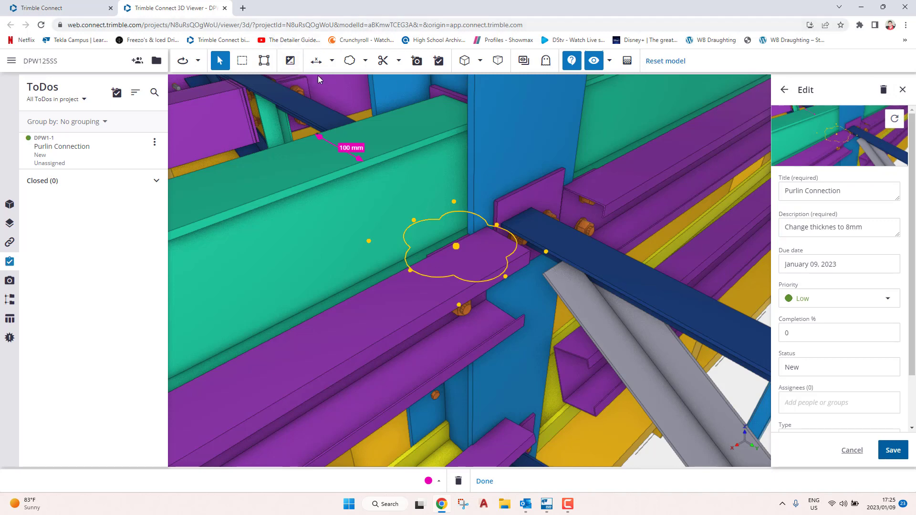
click(896, 452)
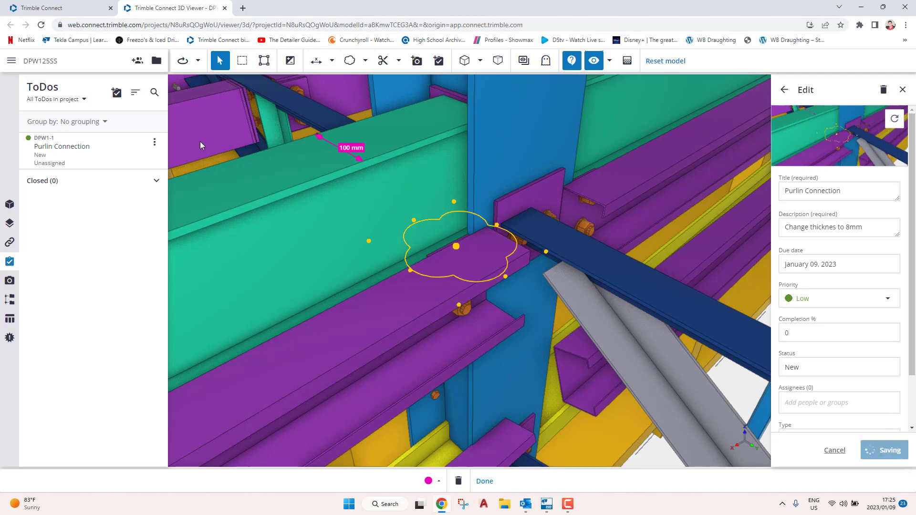
click(224, 7)
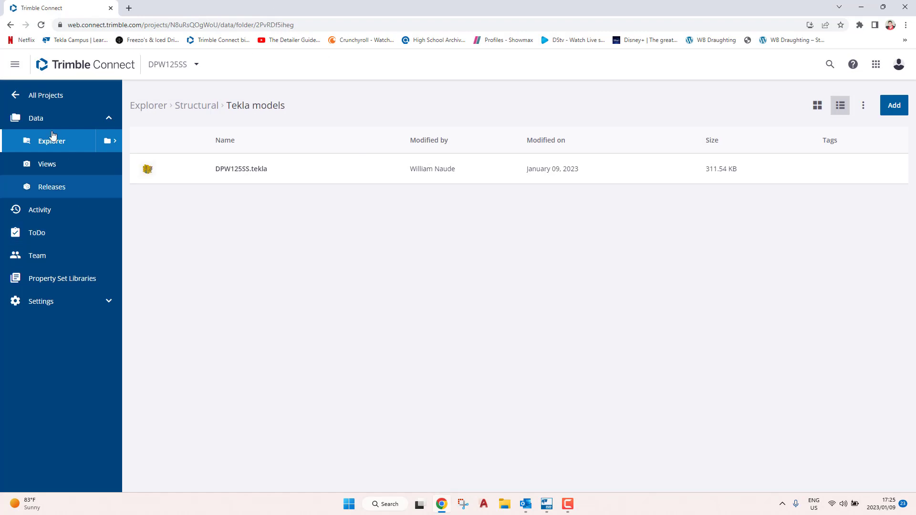
- Reload the project page and open the Purlin Connection ToDo from the DPW125SS project's ToDo list
click(41, 24)
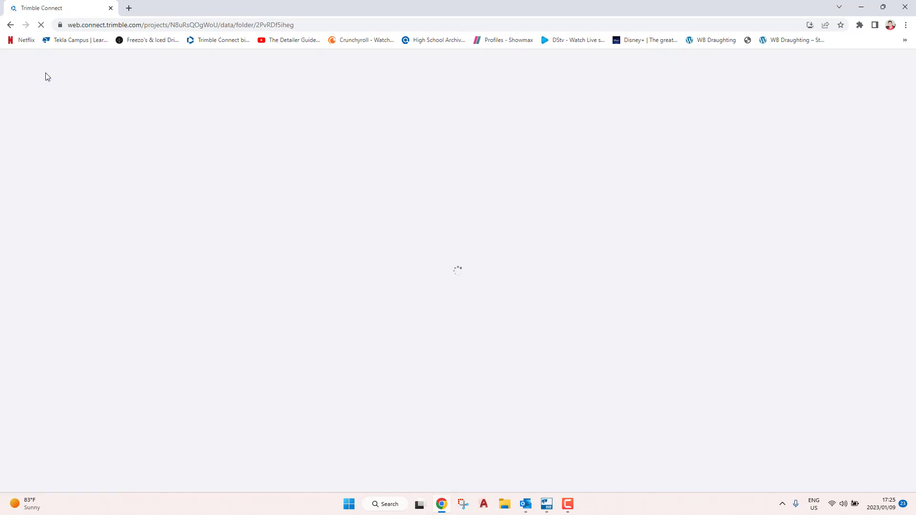
click(66, 242)
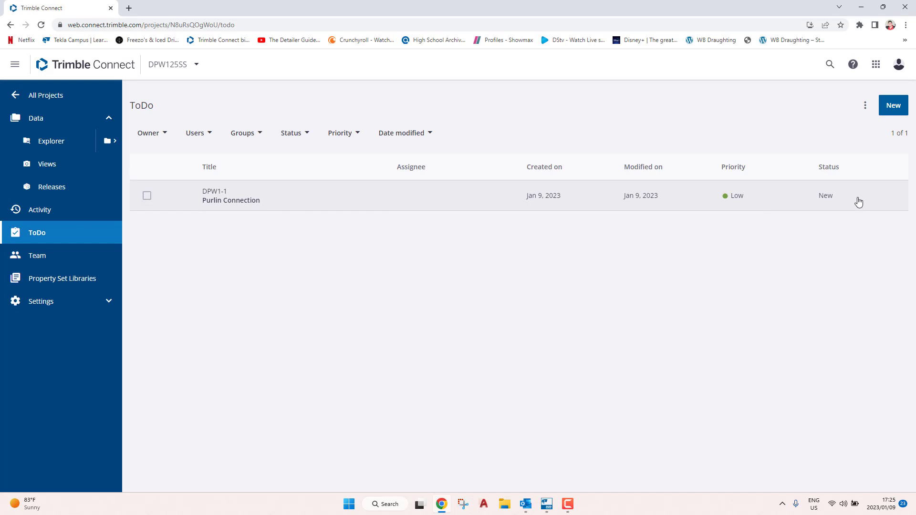
click(240, 200)
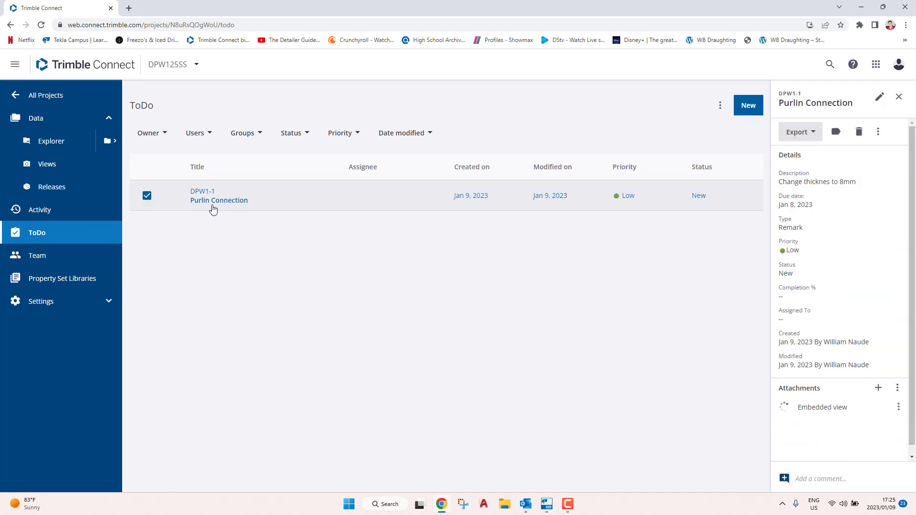
- Review the Purlin Connection ToDo's snapshot, details, attachments and additional options
scroll(821, 255, down, 1)
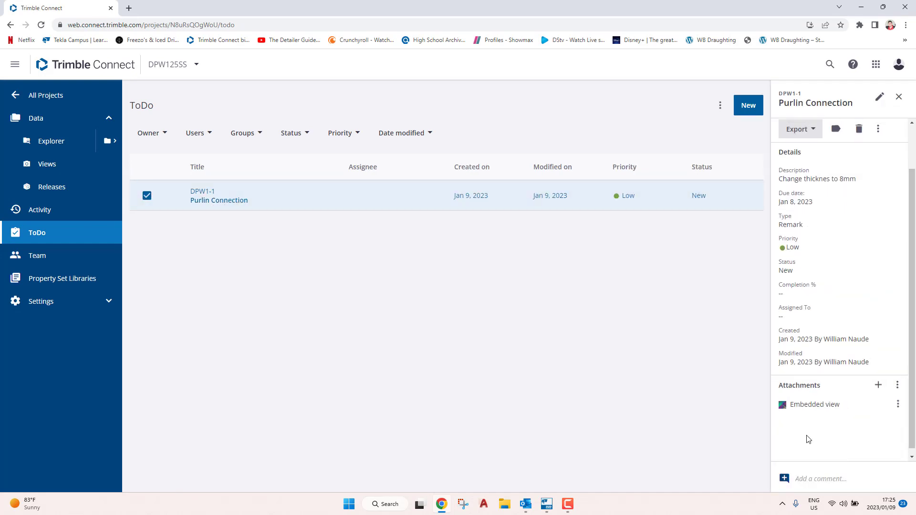
scroll(822, 377, up, 1)
scroll(792, 308, down, 1)
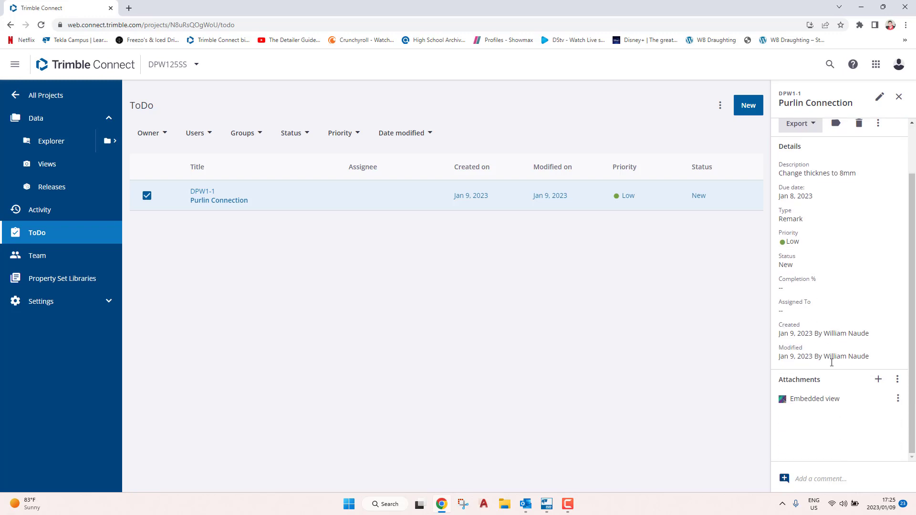
scroll(806, 325, up, 1)
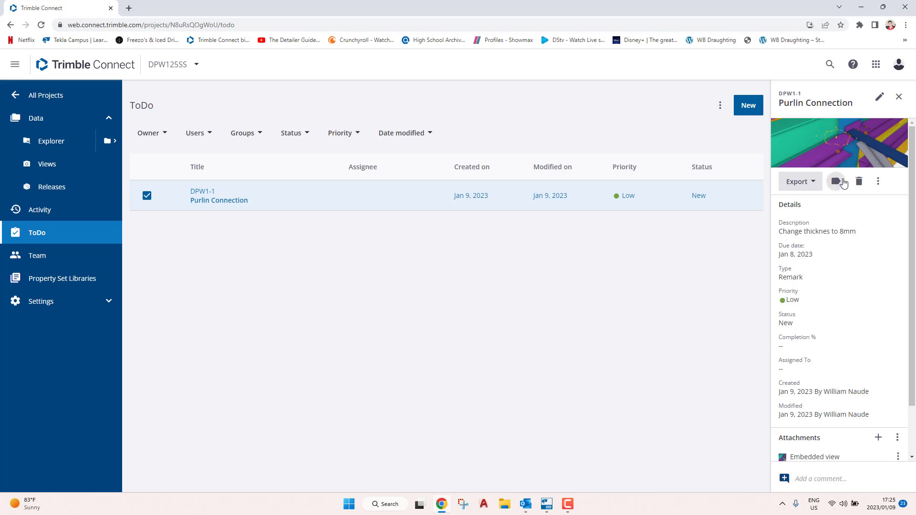
click(882, 186)
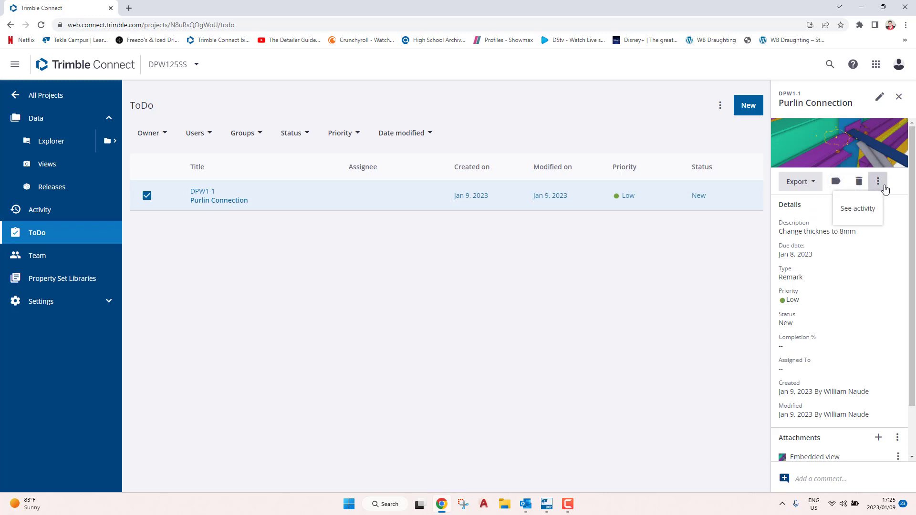
click(883, 186)
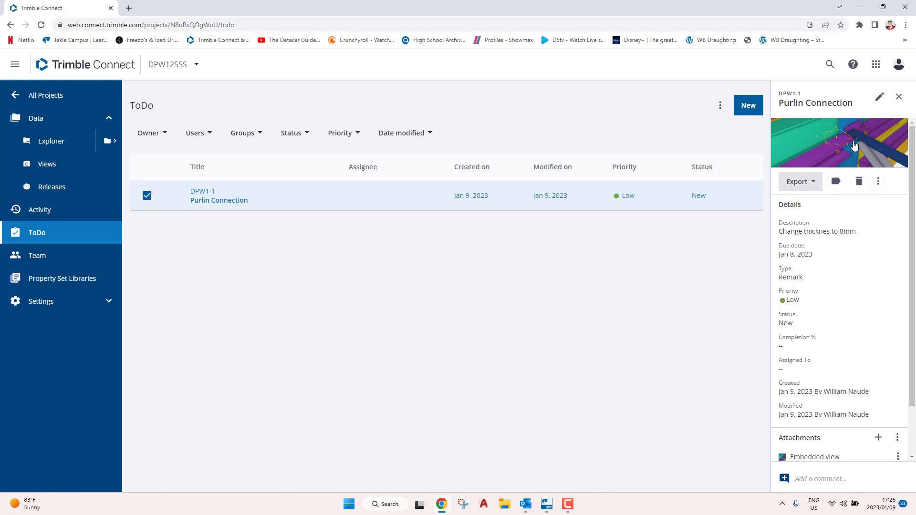
- Set the Purlin Connection ToDo's completion to 100%, save it and return to the project's ToDo list
click(880, 97)
click(796, 376)
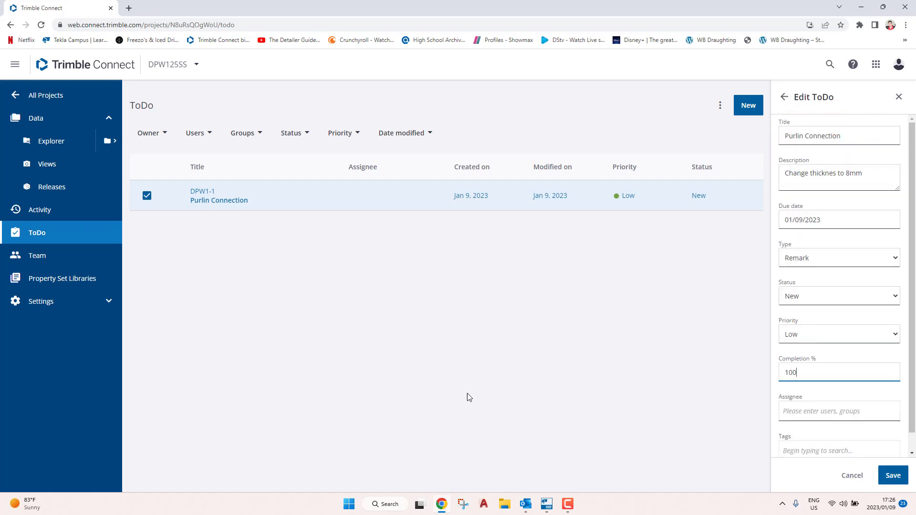
click(893, 476)
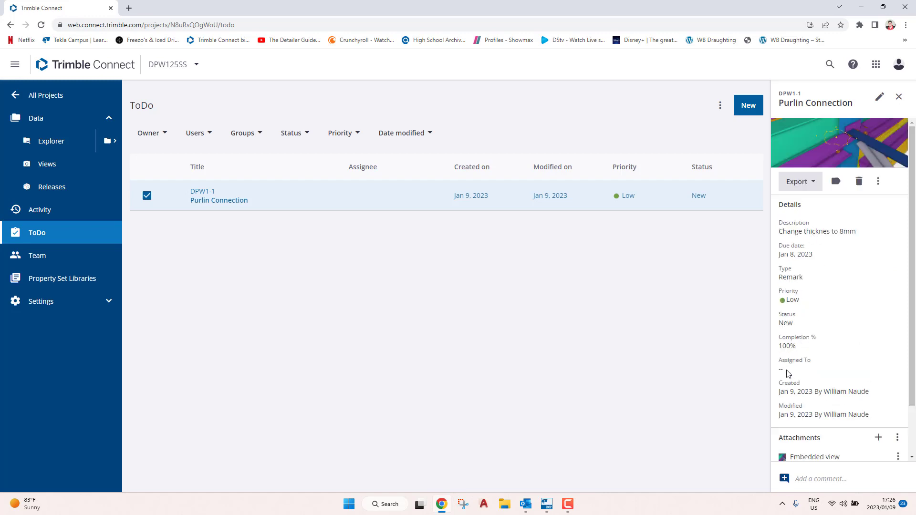
scroll(885, 301, down, 2)
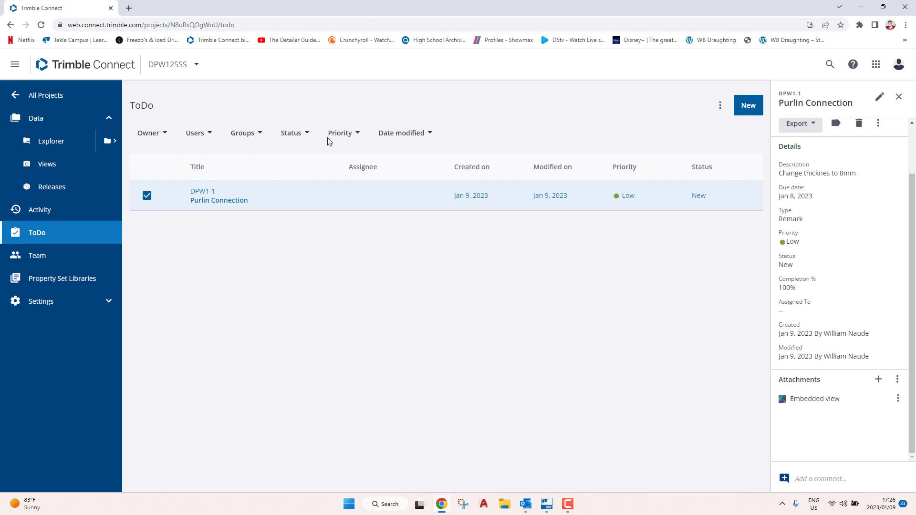
click(36, 232)
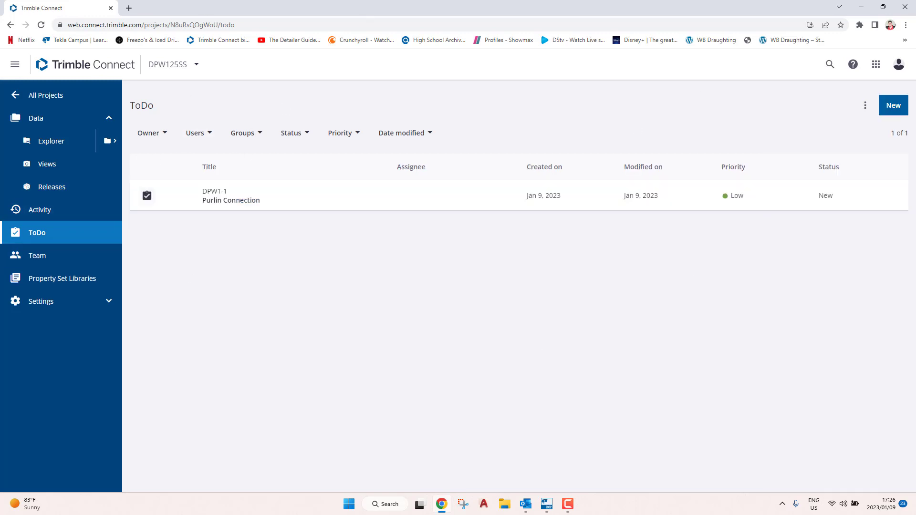